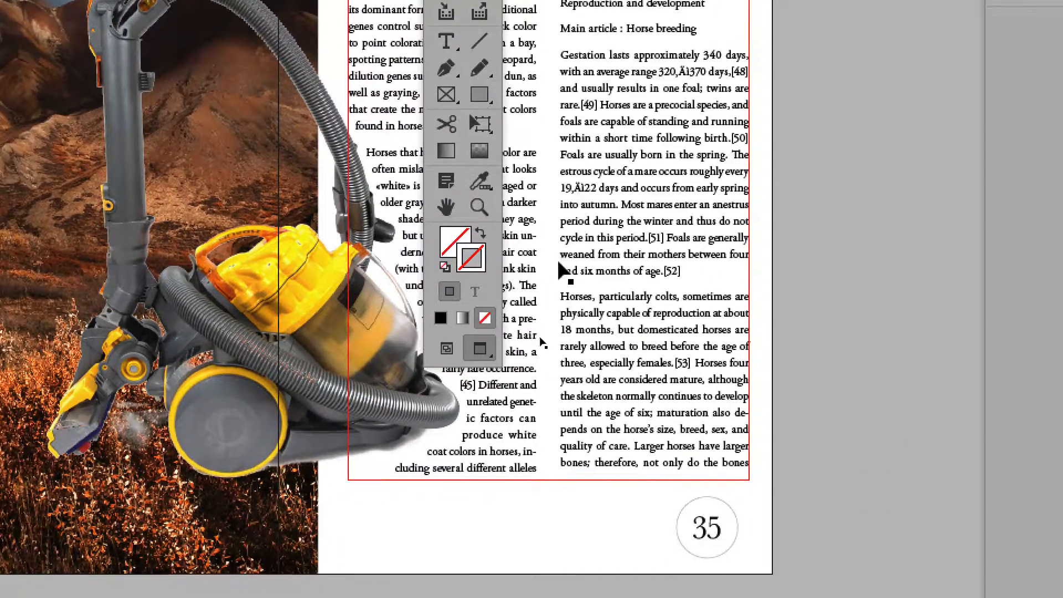
- Compare page 35 in normal and preview display, and select the page's two-column text frame
{"action": "key", "text": "w"}
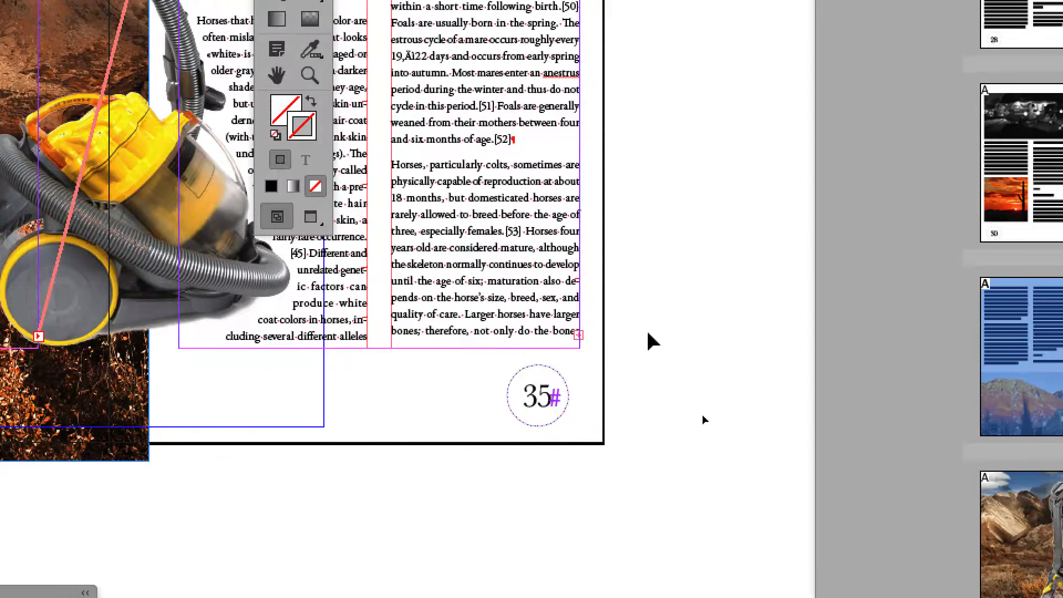
{"action": "key", "text": "w"}
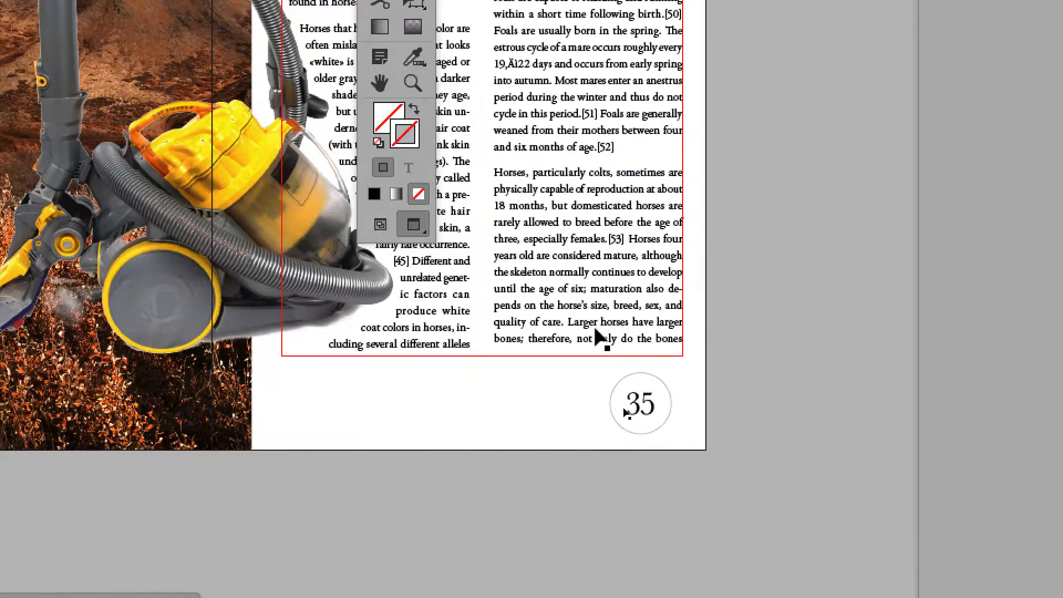
{"action": "left_click", "coordinate": [598, 335]}
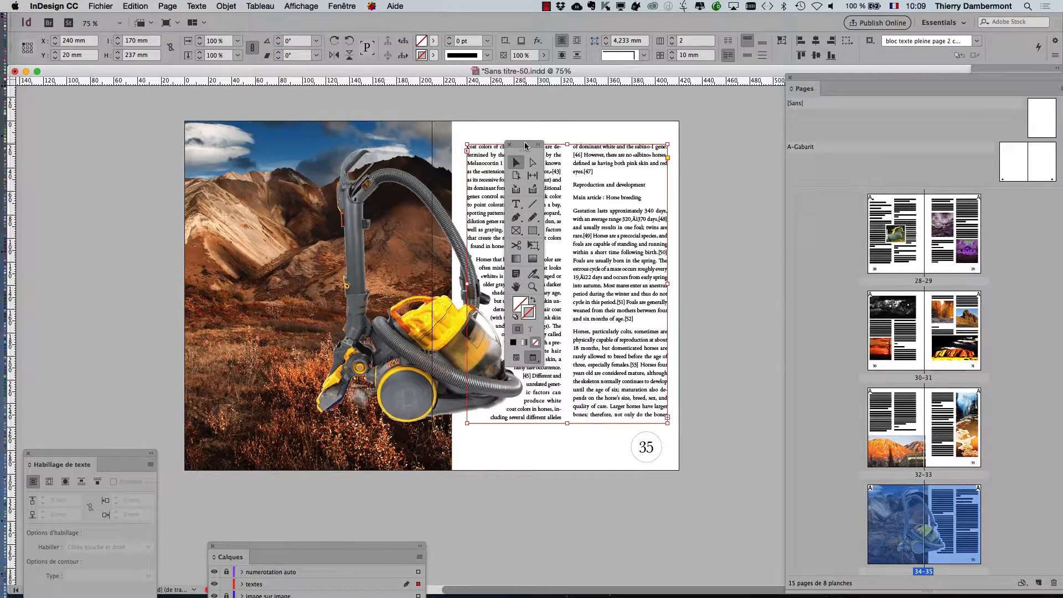
- Move the Tools and Pages panels clear of spread 34-35 and show the spread at 50%
{"action": "left_click_drag", "start_coordinate": [525, 145], "coordinate": [117, 115]}
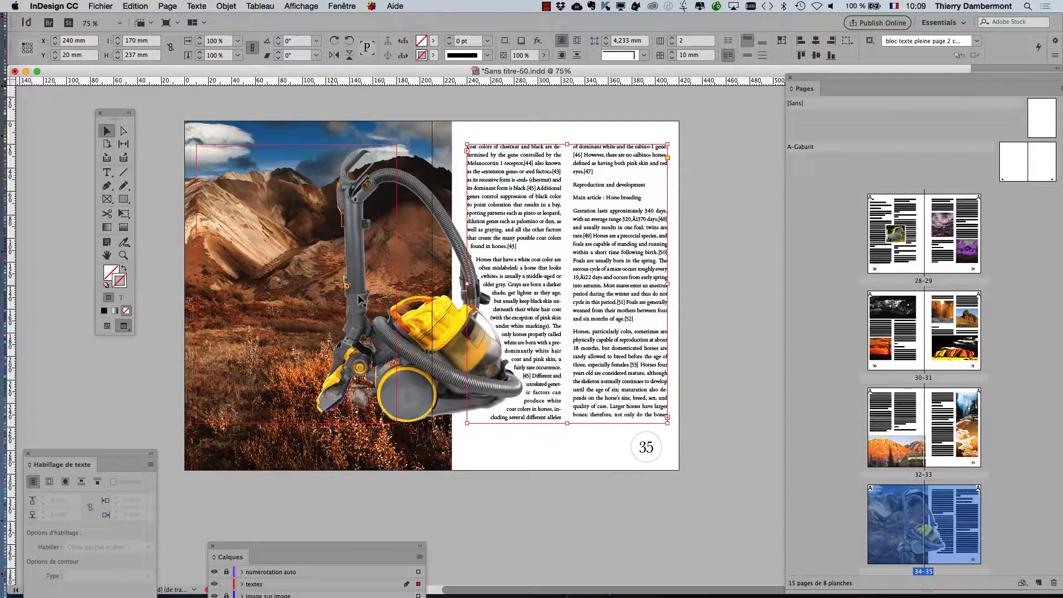
{"action": "key", "text": "super+minus"}
{"action": "scroll", "coordinate": [486, 320], "scroll_direction": "down", "scroll_amount": 5}
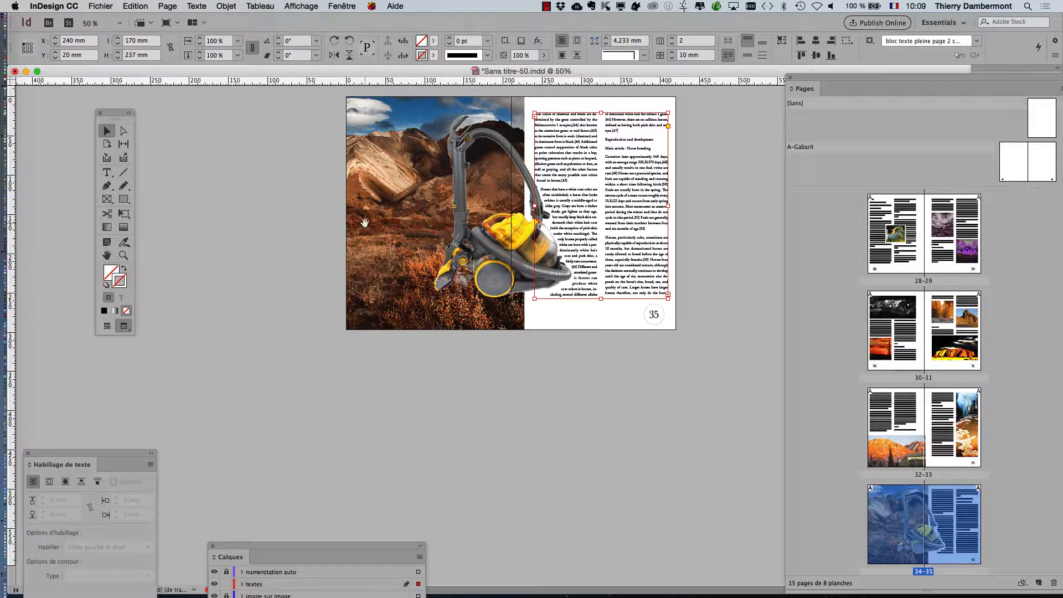
{"action": "left_click_drag", "start_coordinate": [842, 75], "coordinate": [766, 51]}
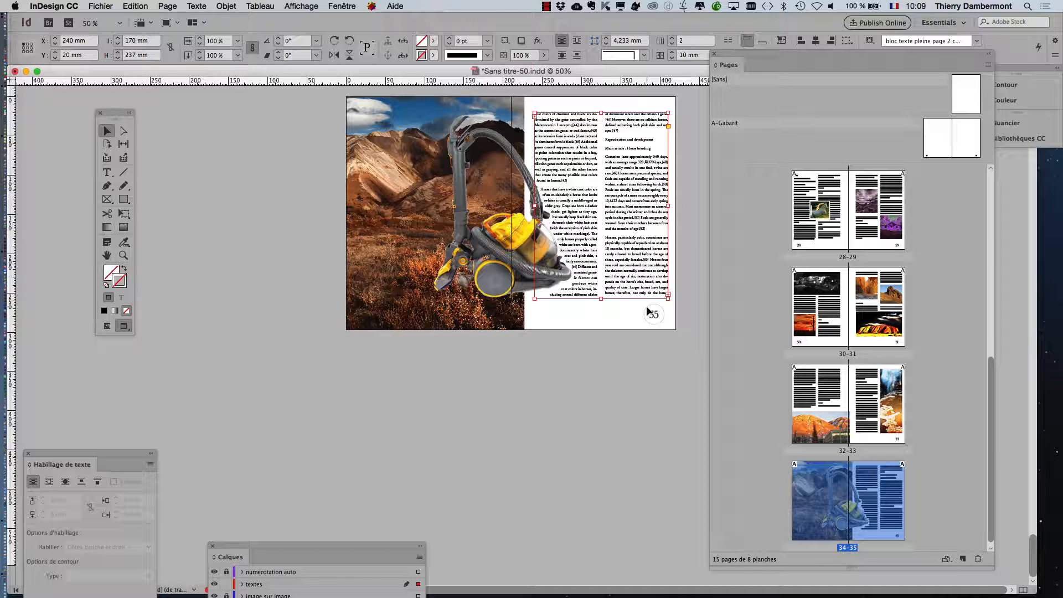
- Check the character, word, line and paragraph counts of page 35's story in the Informations panel, with the text cursor placed in it
{"action": "left_click", "coordinate": [342, 7]}
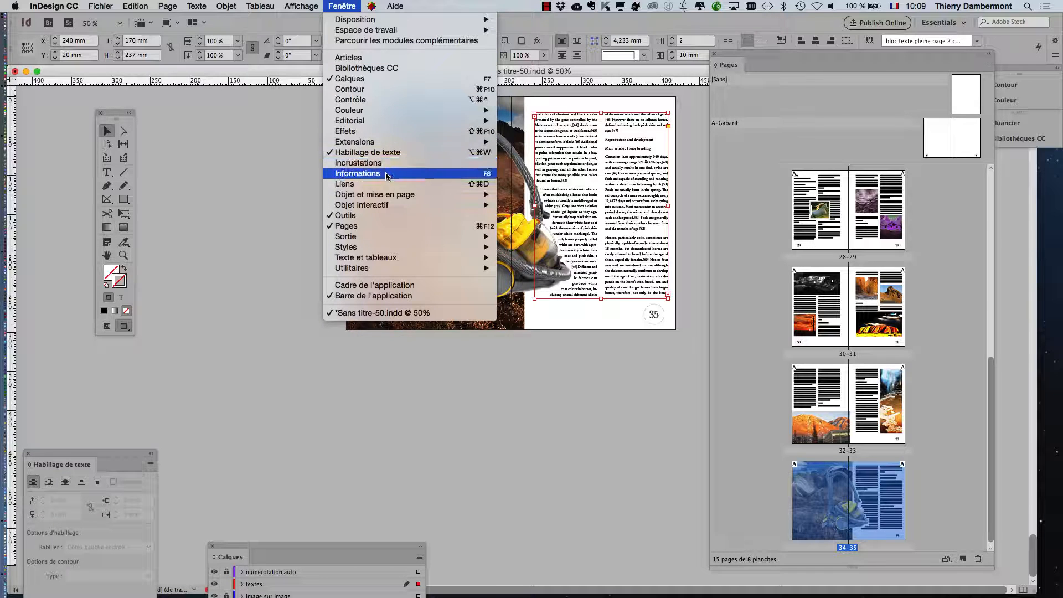
{"action": "left_click", "coordinate": [365, 174]}
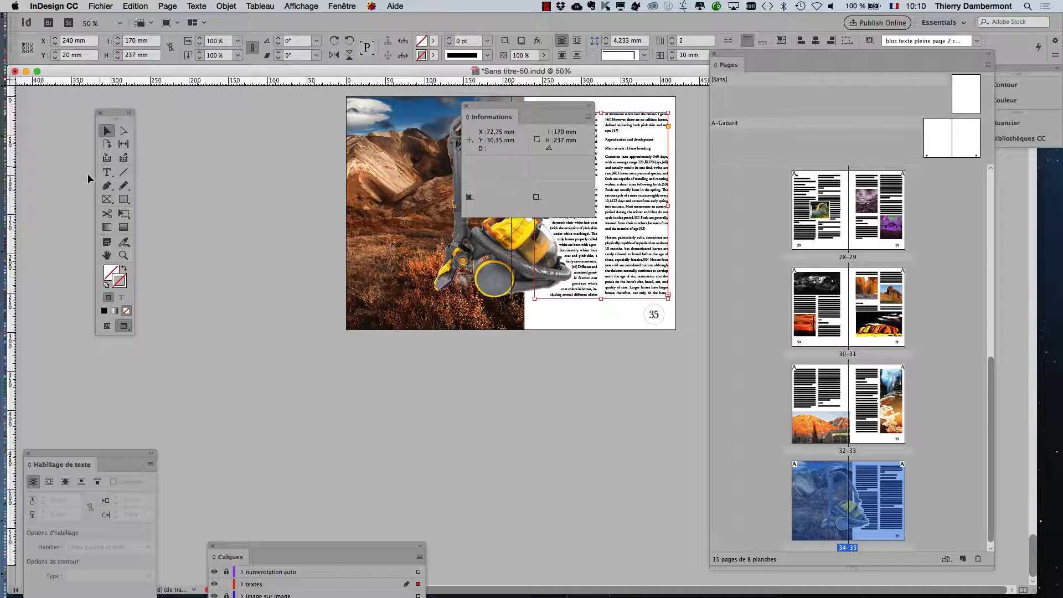
{"action": "left_click", "coordinate": [107, 172]}
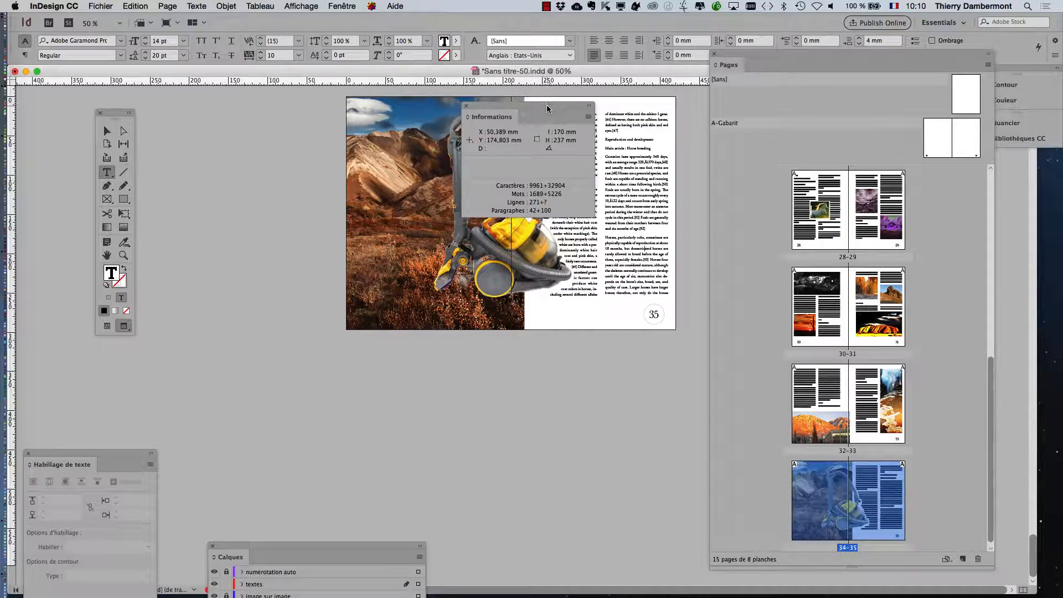
{"action": "left_click_drag", "start_coordinate": [547, 108], "coordinate": [551, 229]}
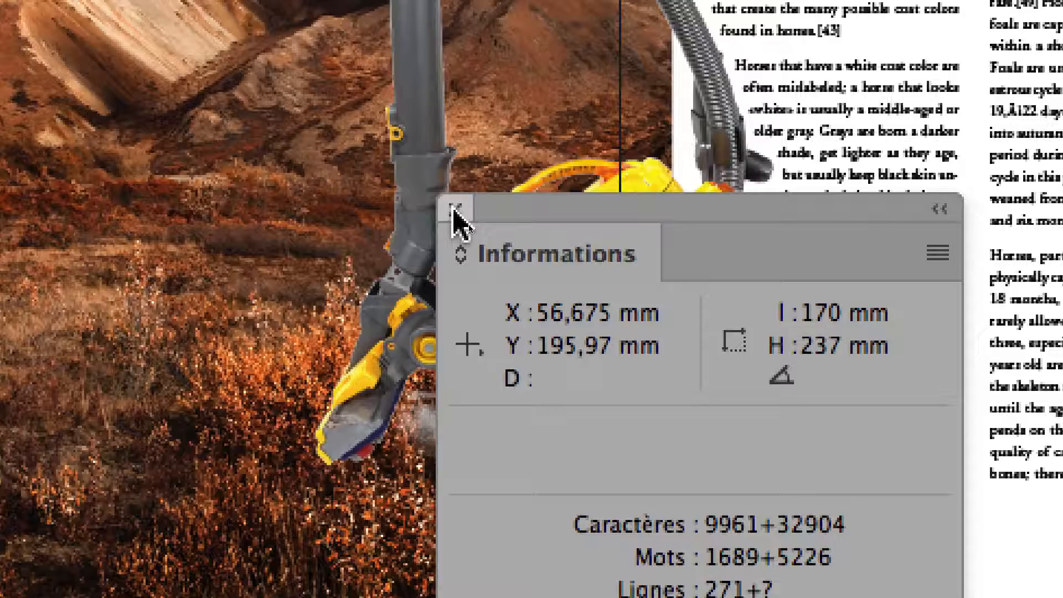
{"action": "left_click", "coordinate": [432, 243]}
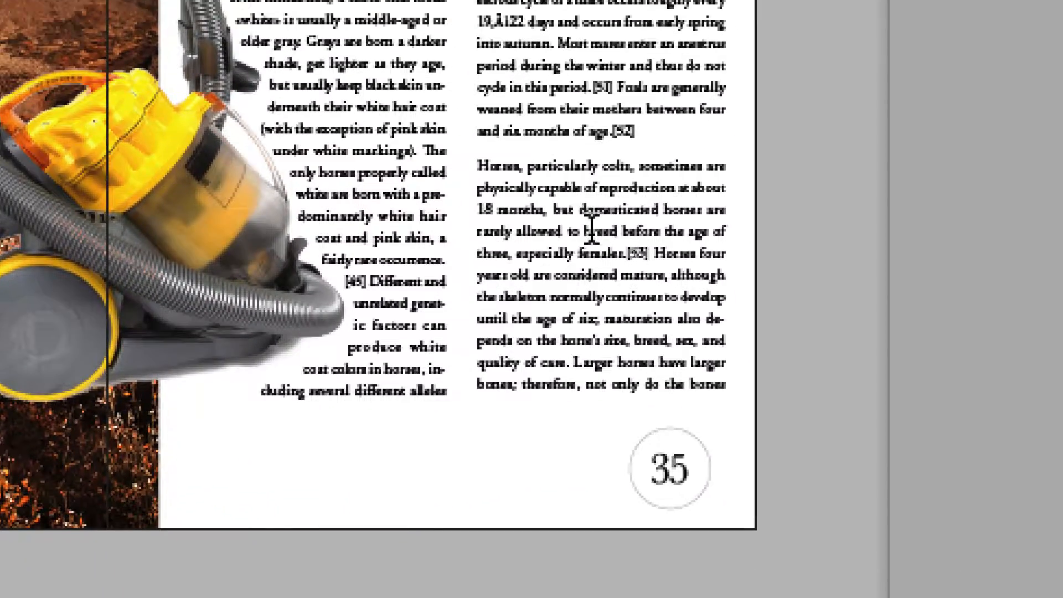
{"action": "left_click", "coordinate": [603, 260]}
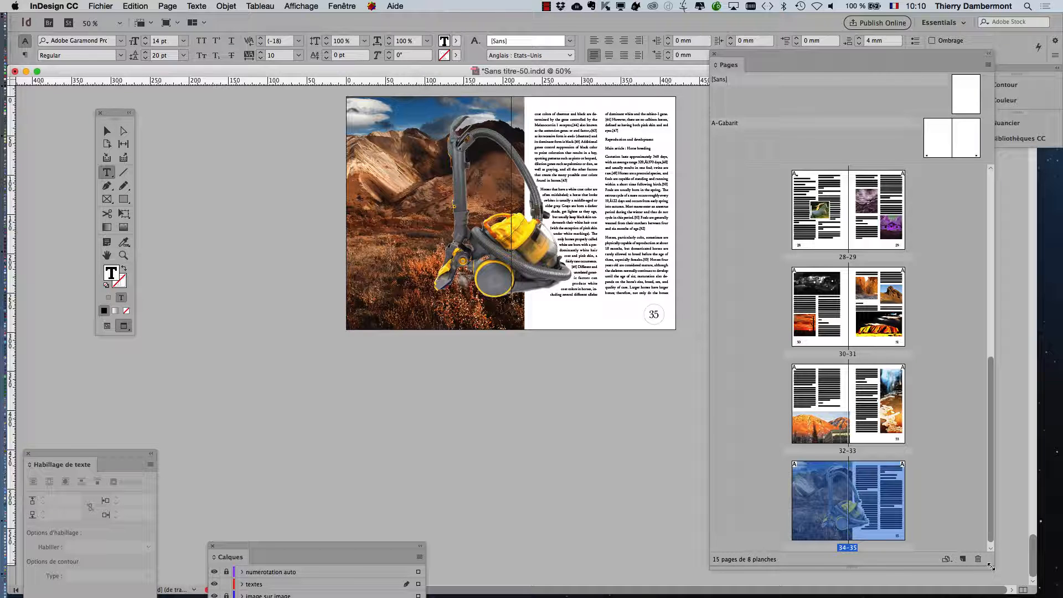
- Shorten and reposition the Pages panel, and insert 8 pages at the end of the document based on the A-Gabarit master
{"action": "left_click_drag", "start_coordinate": [991, 567], "coordinate": [1004, 453]}
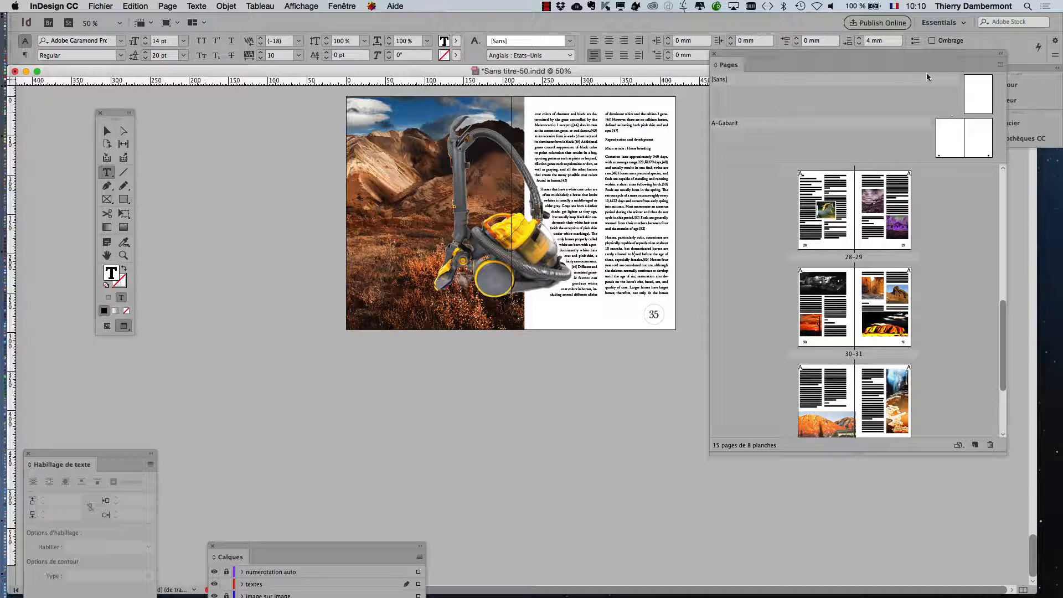
{"action": "left_click_drag", "start_coordinate": [903, 59], "coordinate": [887, 109]}
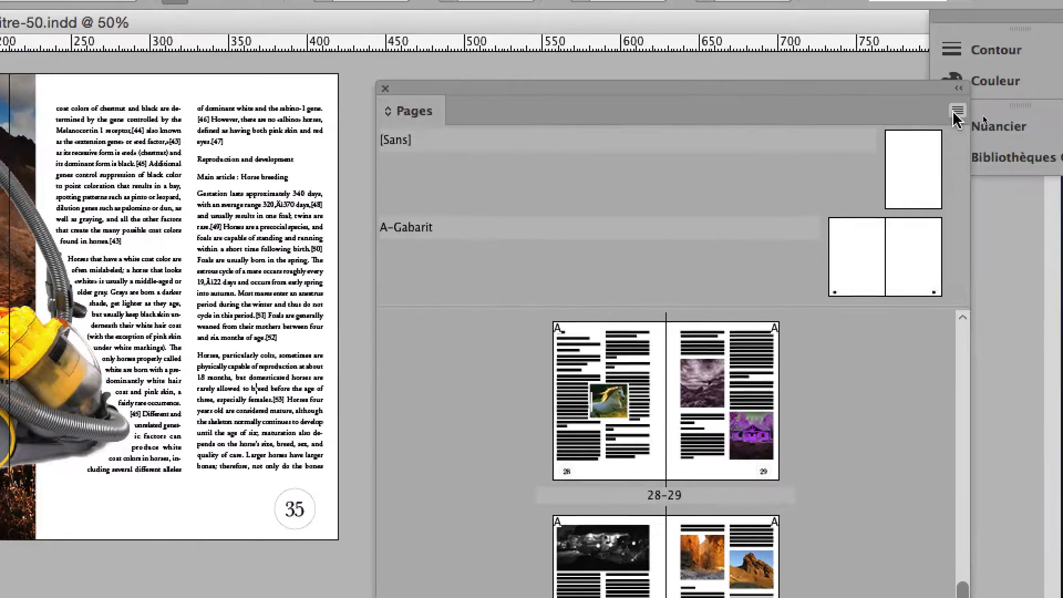
{"action": "left_click", "coordinate": [986, 115]}
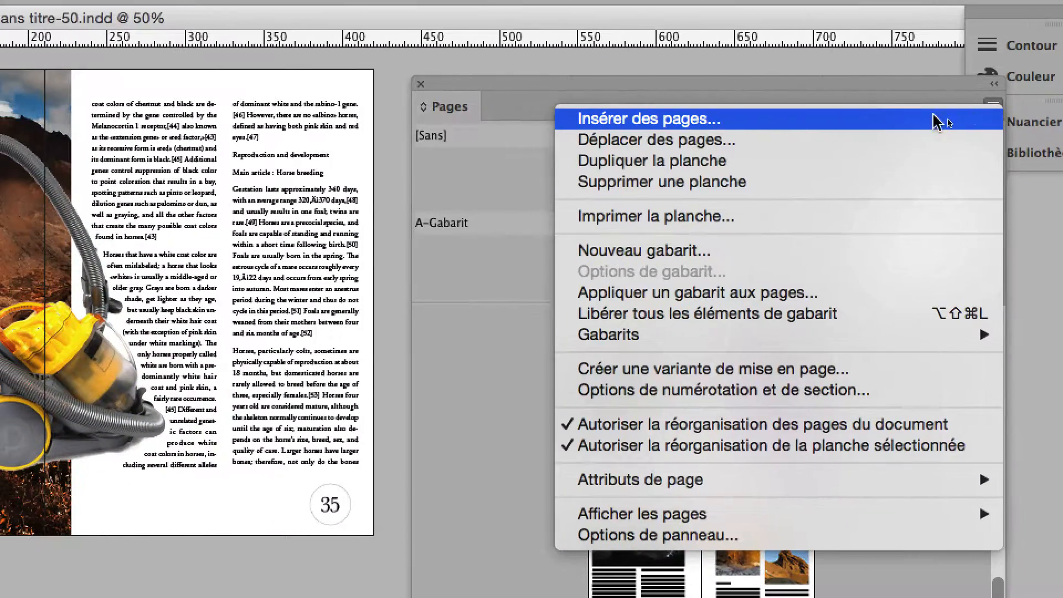
{"action": "left_click", "coordinate": [847, 123]}
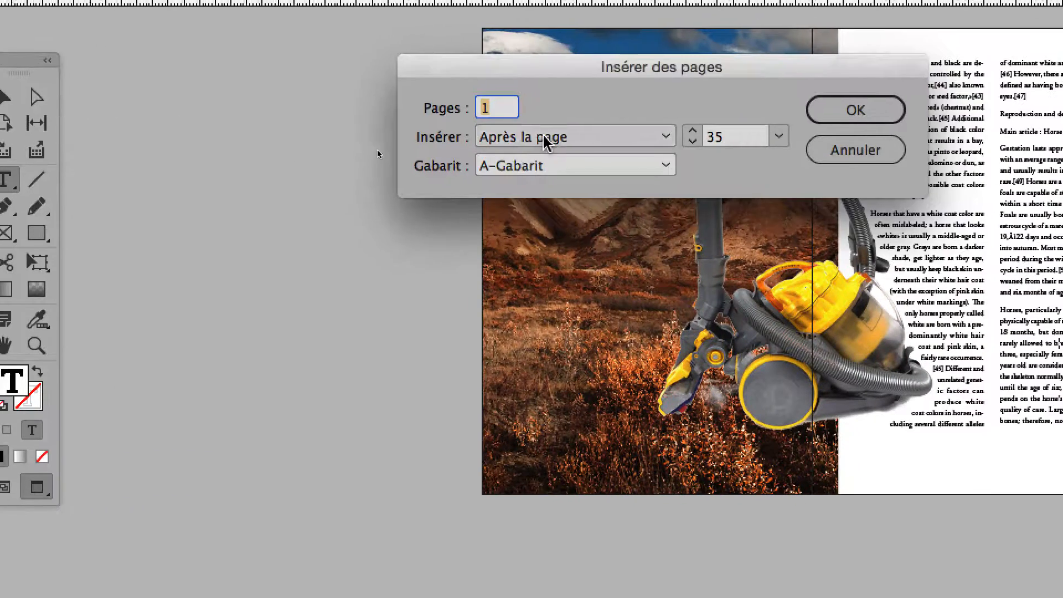
{"action": "left_click", "coordinate": [545, 137]}
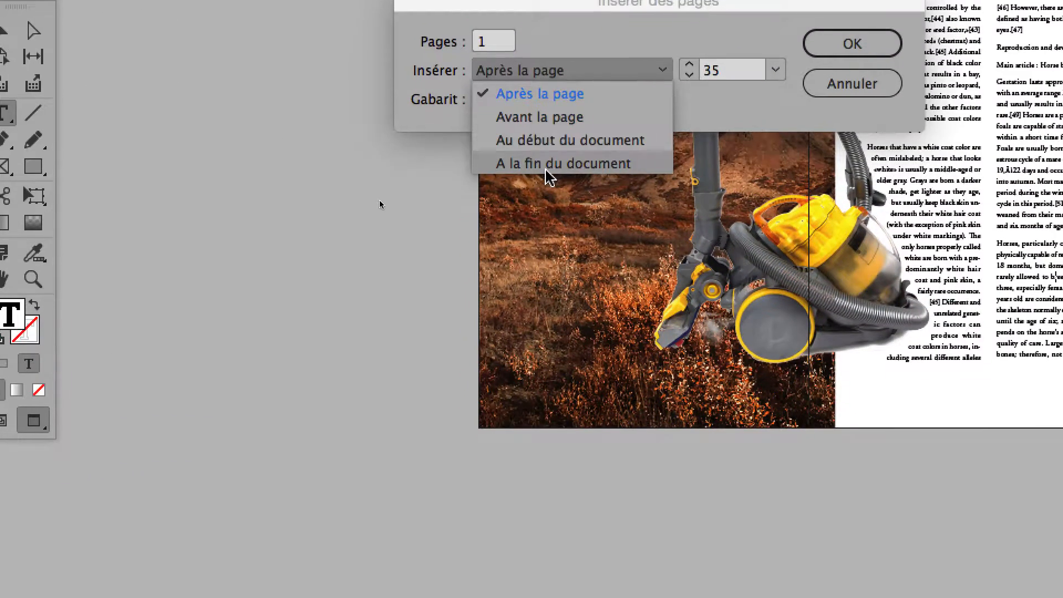
{"action": "left_click", "coordinate": [554, 230]}
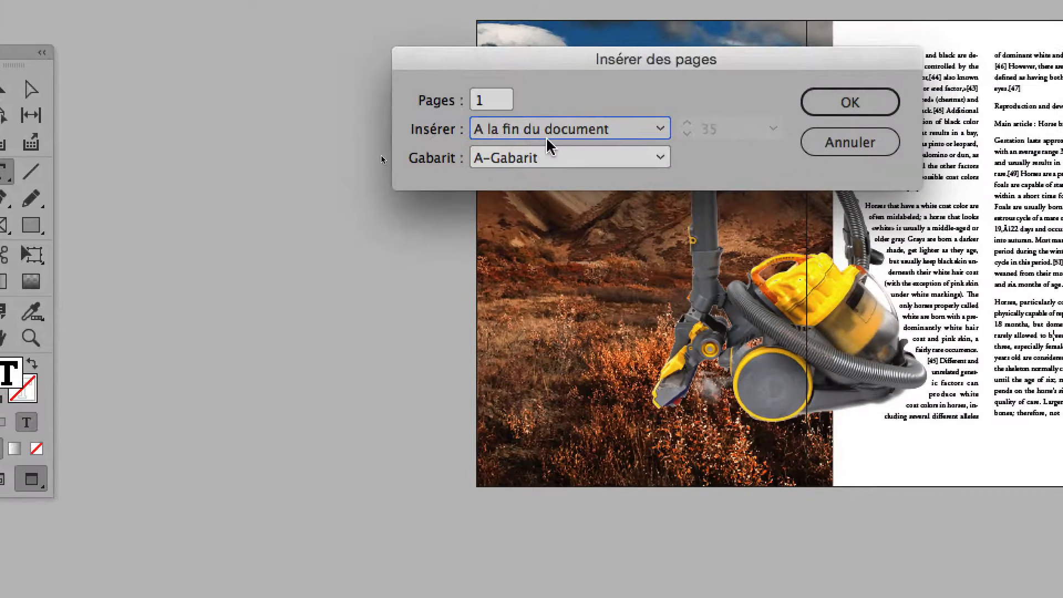
{"action": "left_click", "coordinate": [549, 141]}
{"action": "left_click", "coordinate": [570, 226]}
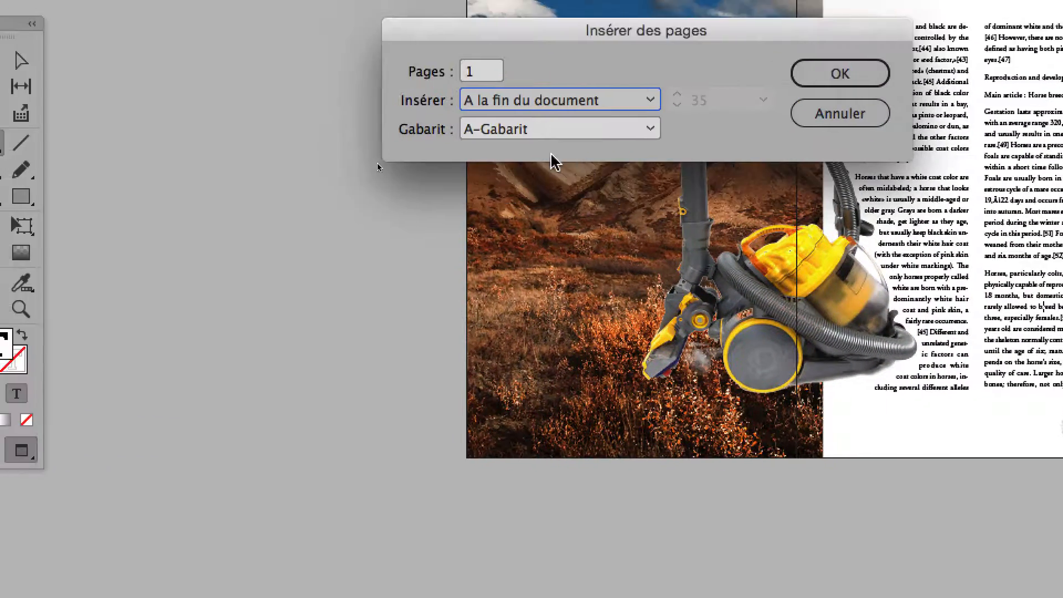
{"action": "key", "text": "shift+Tab"}
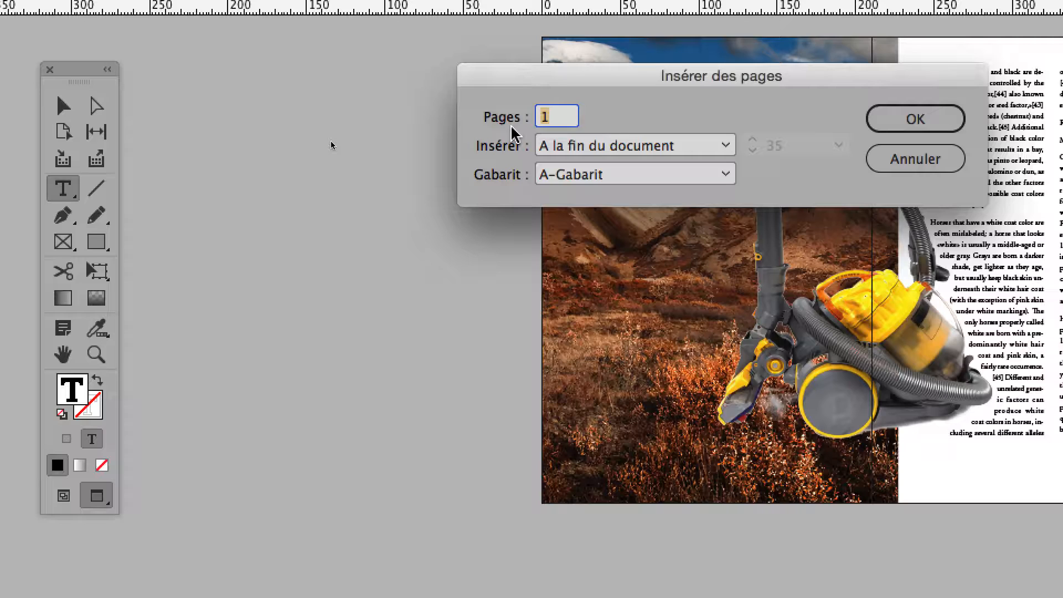
{"action": "type", "text": "8"}
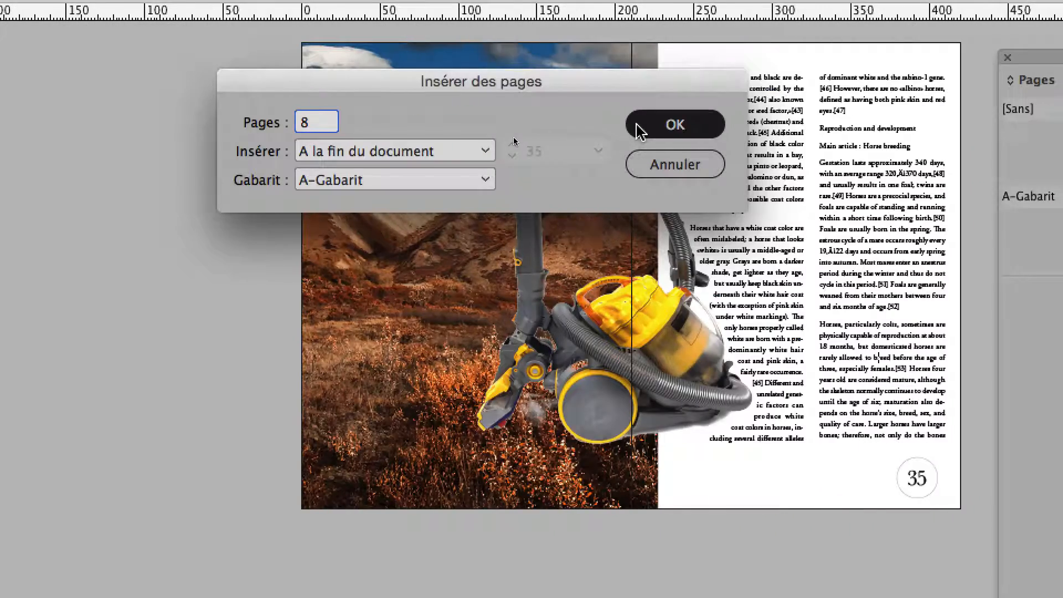
{"action": "left_click", "coordinate": [638, 125]}
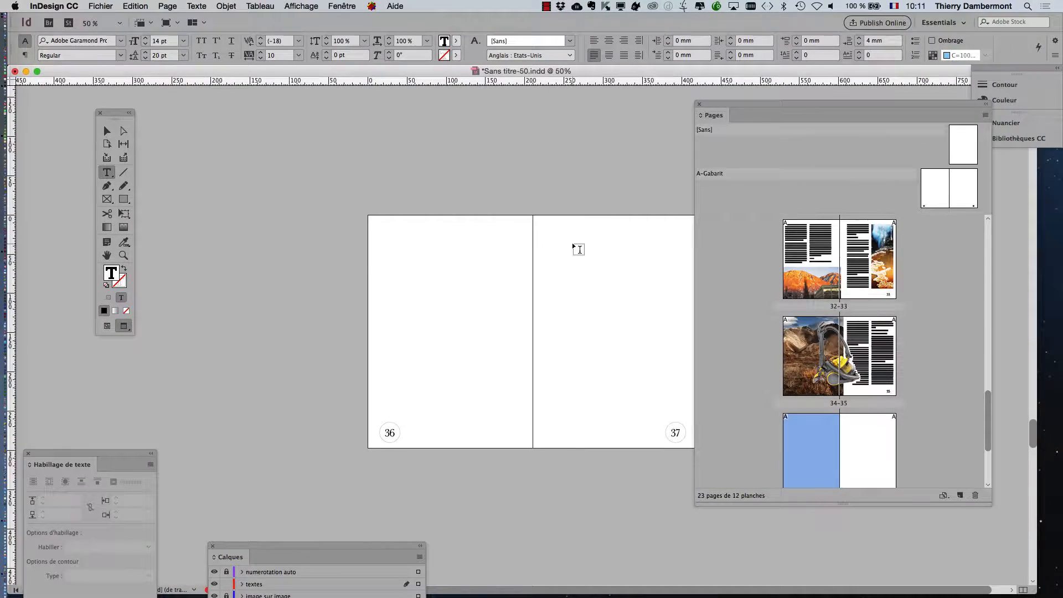
- Examine the thumbnails of the added spreads 36-37 through 42-43, and return to spread 34-35
{"action": "scroll", "coordinate": [892, 344], "scroll_direction": "down", "scroll_amount": 5}
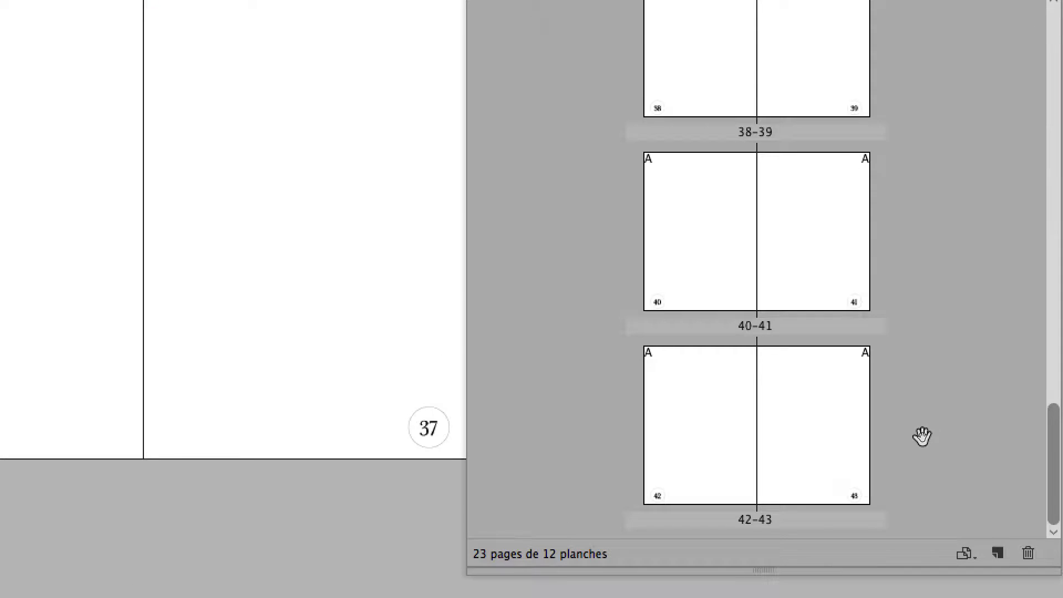
{"action": "scroll", "coordinate": [922, 437], "scroll_direction": "up", "scroll_amount": 2}
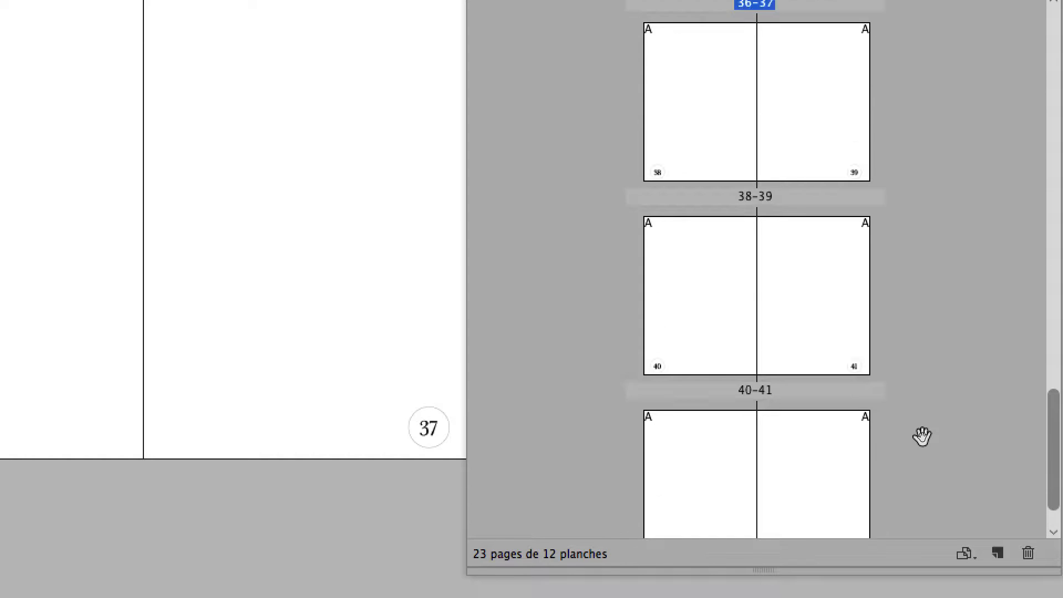
{"action": "scroll", "coordinate": [922, 437], "scroll_direction": "up", "scroll_amount": 4}
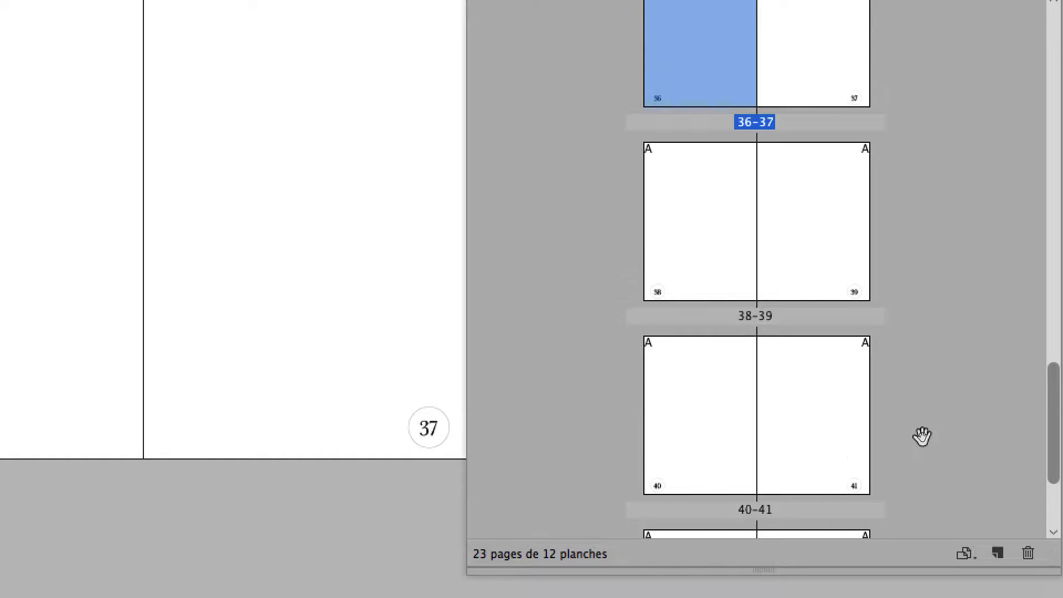
{"action": "scroll", "coordinate": [923, 437], "scroll_direction": "down", "scroll_amount": 5}
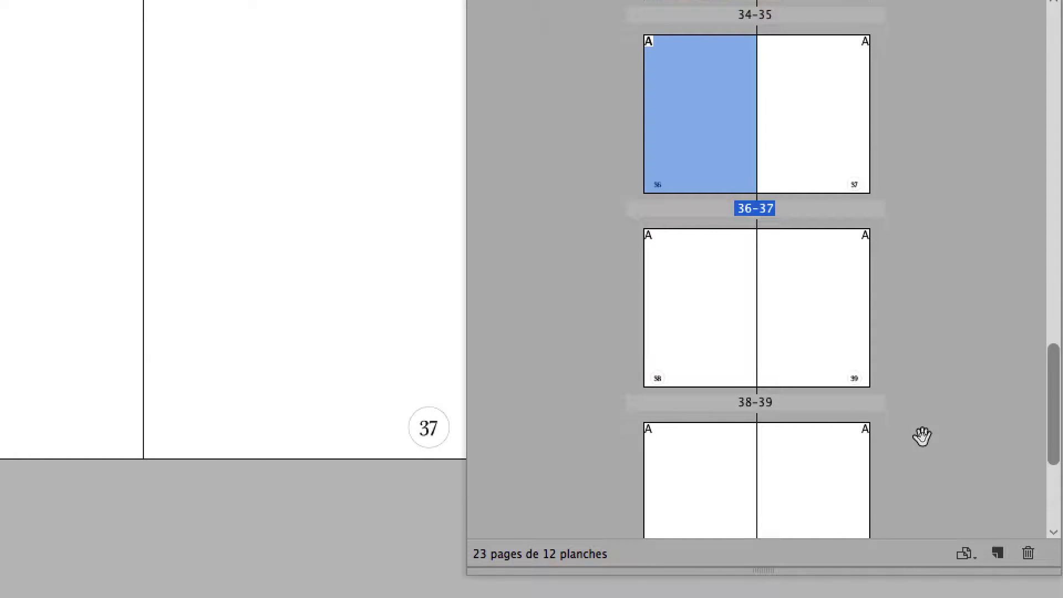
{"action": "scroll", "coordinate": [922, 437], "scroll_direction": "down", "scroll_amount": 5}
{"action": "scroll", "coordinate": [922, 437], "scroll_direction": "up", "scroll_amount": 8}
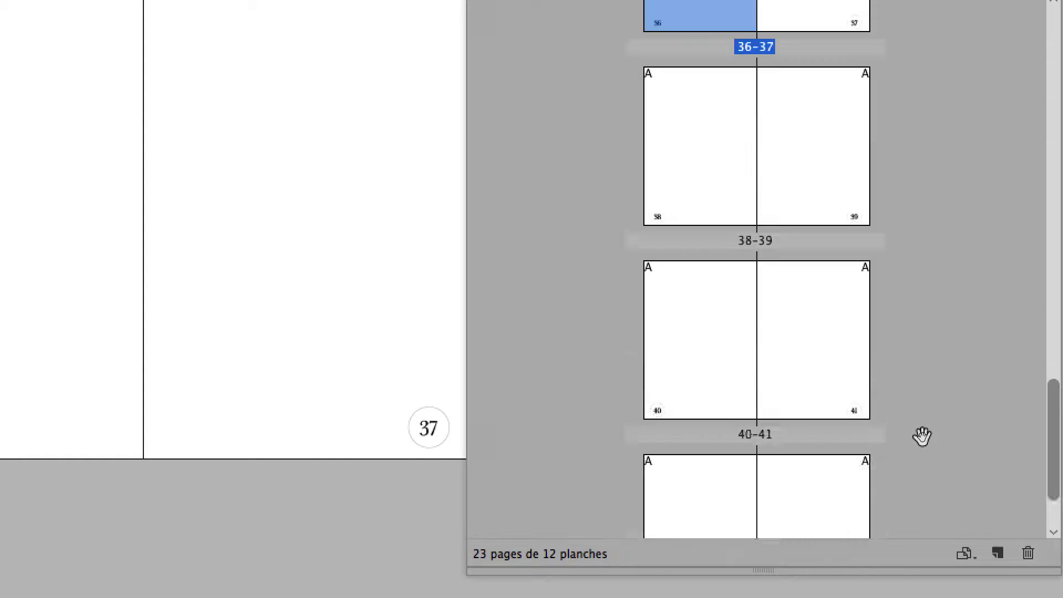
{"action": "scroll", "coordinate": [922, 437], "scroll_direction": "up", "scroll_amount": 5}
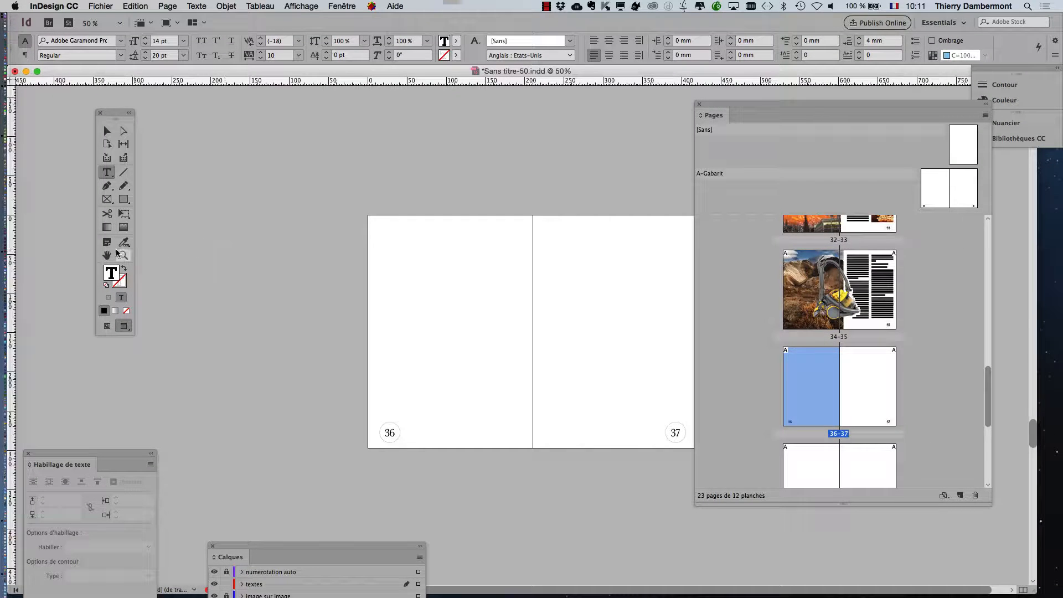
{"action": "scroll", "coordinate": [507, 265], "scroll_direction": "up", "scroll_amount": 8}
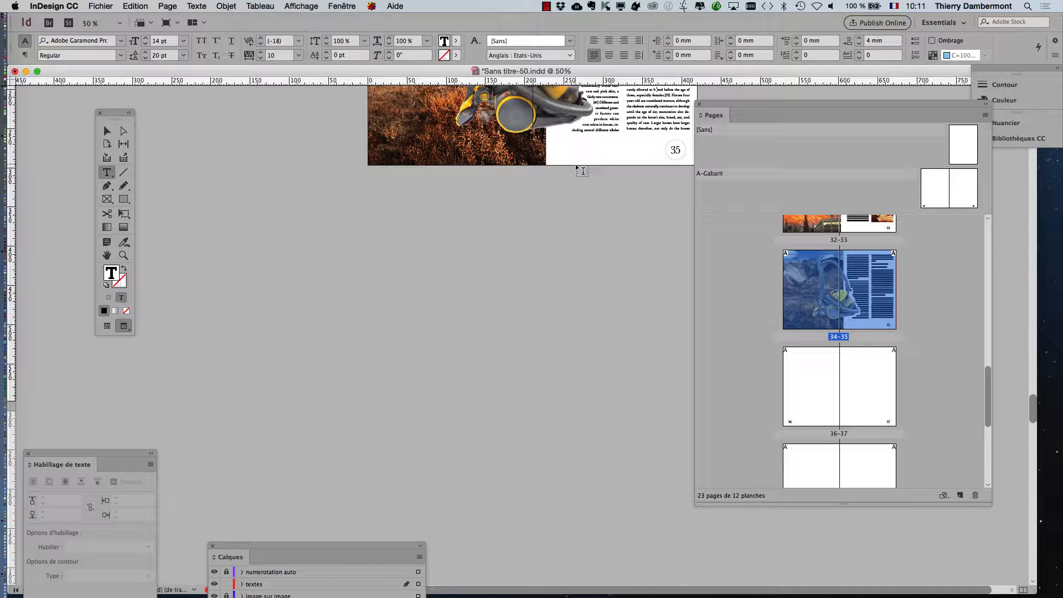
{"action": "scroll", "coordinate": [498, 247], "scroll_direction": "up", "scroll_amount": 4}
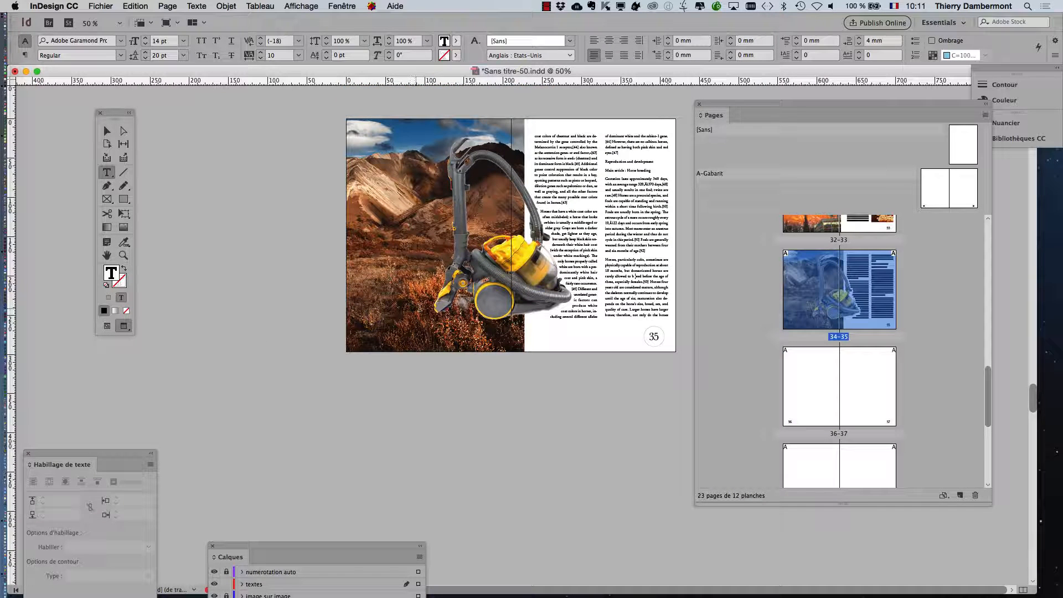
- Remove the stray space inside the word "breed" in page 35's second column, and select the page's text frame with the Selection tool
{"action": "scroll", "coordinate": [639, 277], "scroll_direction": "up", "scroll_amount": 5, "text": "alt"}
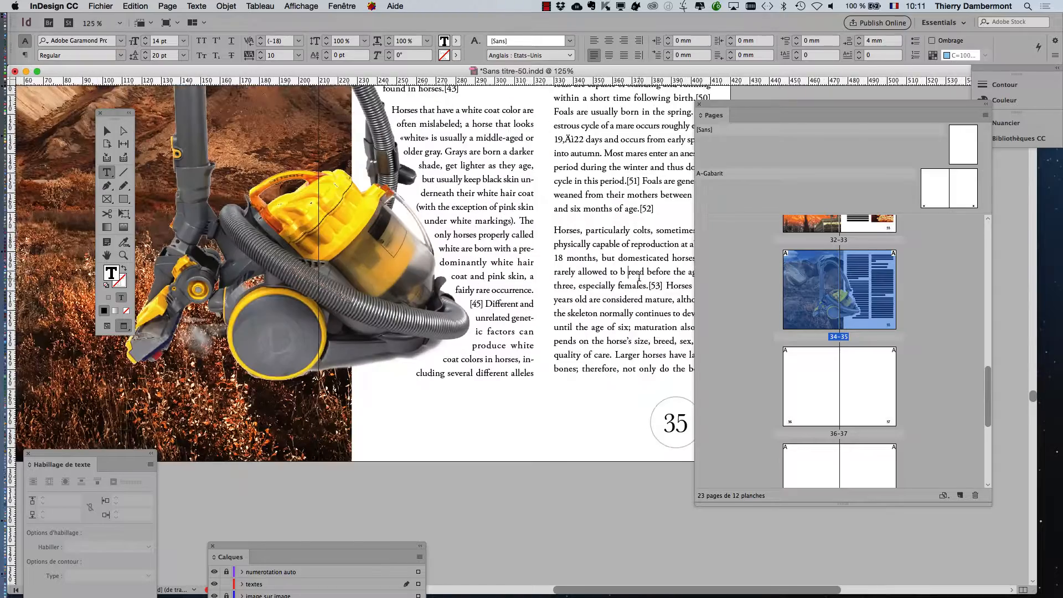
{"action": "key", "text": "BackSpace"}
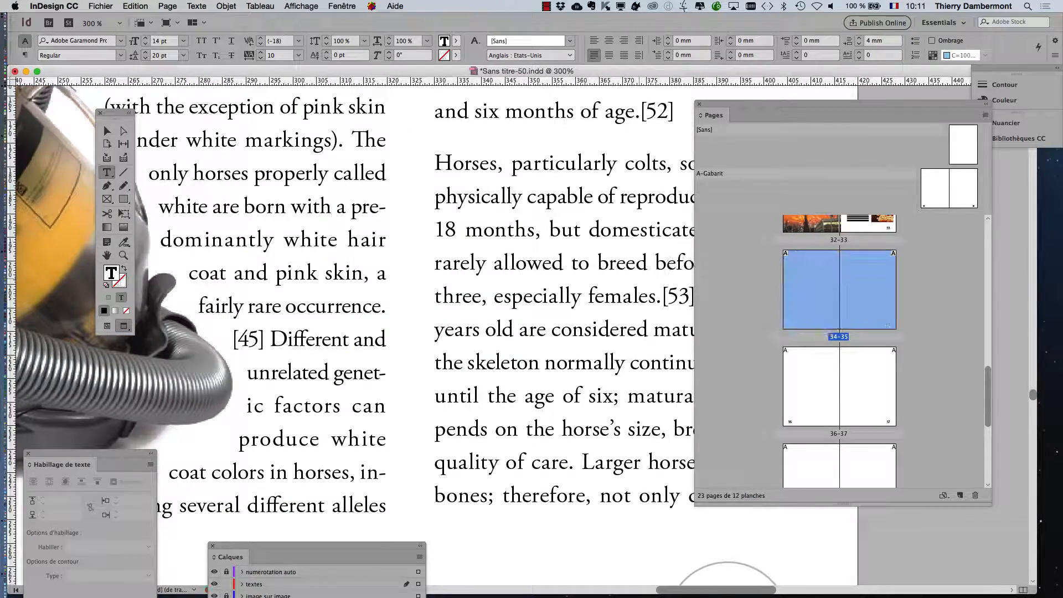
{"action": "scroll", "coordinate": [590, 277], "scroll_direction": "down", "scroll_amount": 3, "text": "alt"}
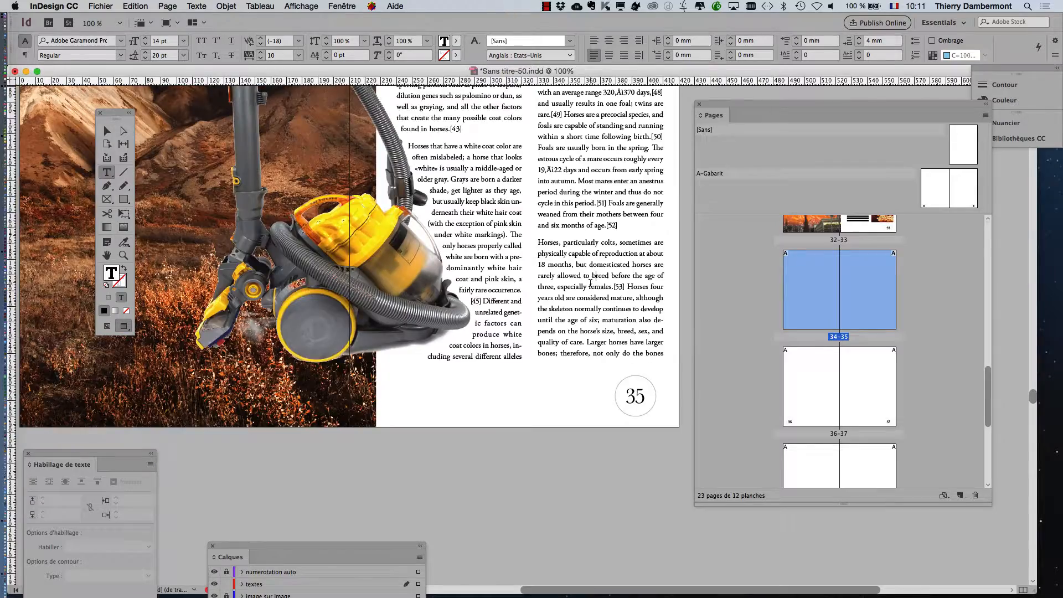
{"action": "scroll", "coordinate": [590, 283], "scroll_direction": "down", "scroll_amount": 1, "text": "alt"}
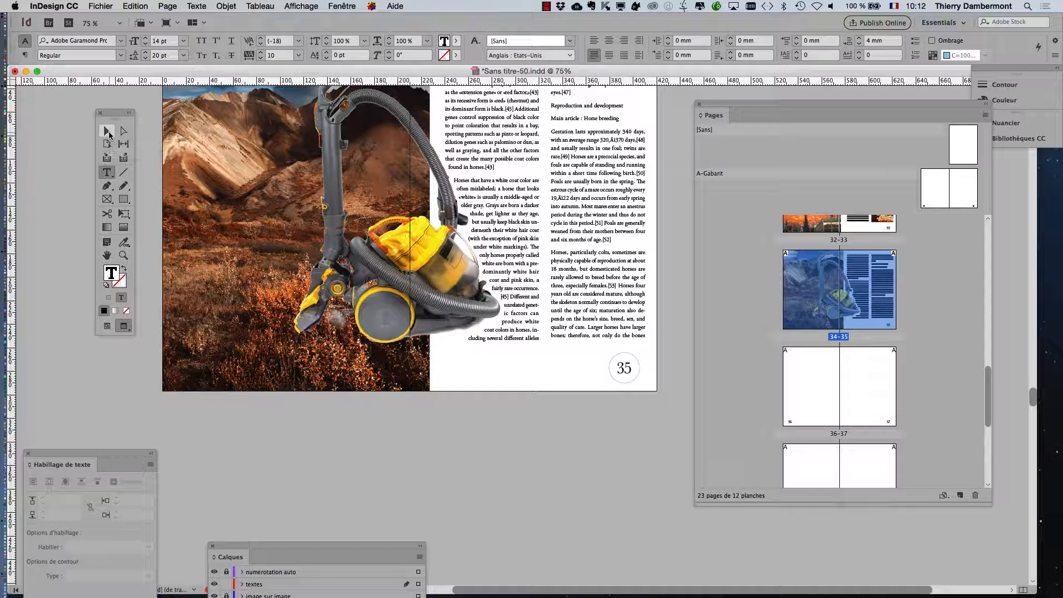
{"action": "left_click_drag", "start_coordinate": [107, 115], "coordinate": [406, 165]}
{"action": "left_click", "coordinate": [337, 161]}
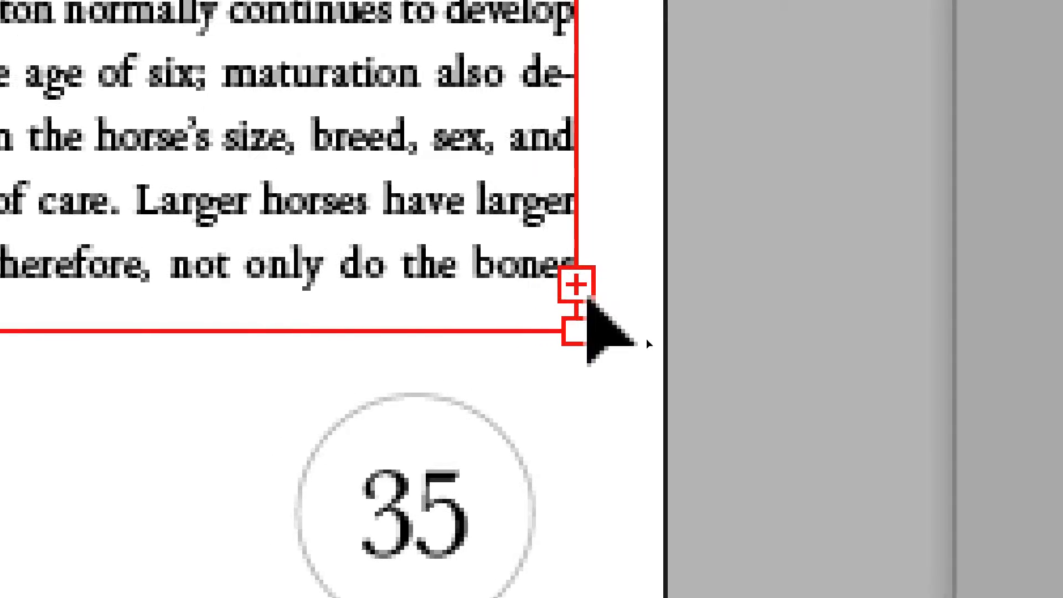
- Load the overset text from page 35's frame into the cursor, and show spread 36-37 in normal view with its margin guides
{"action": "left_click", "coordinate": [500, 255]}
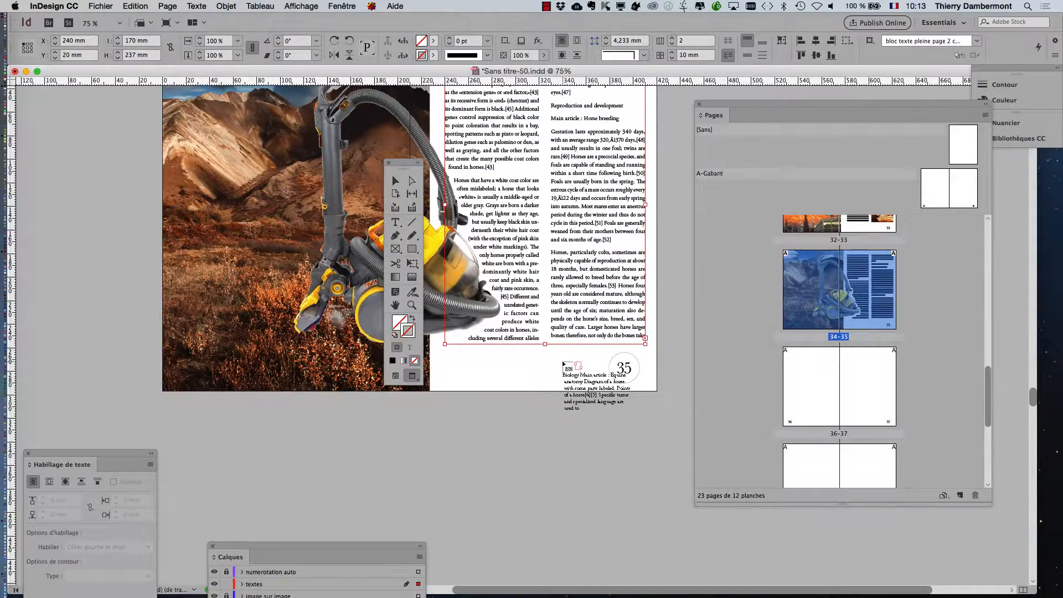
{"action": "scroll", "coordinate": [564, 363], "scroll_direction": "down", "scroll_amount": 10}
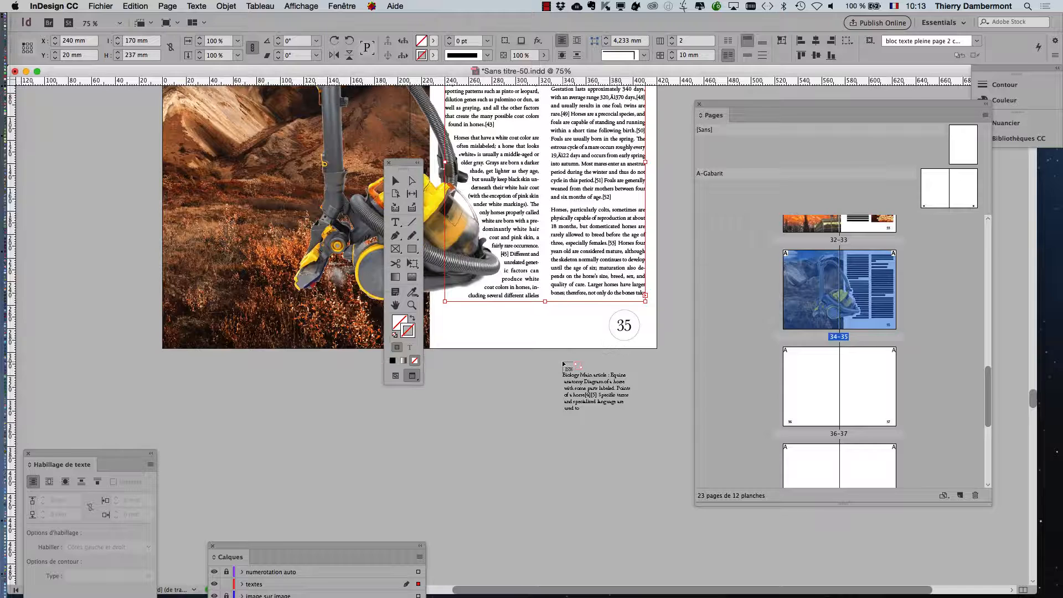
{"action": "scroll", "coordinate": [564, 364], "scroll_direction": "down", "scroll_amount": 3}
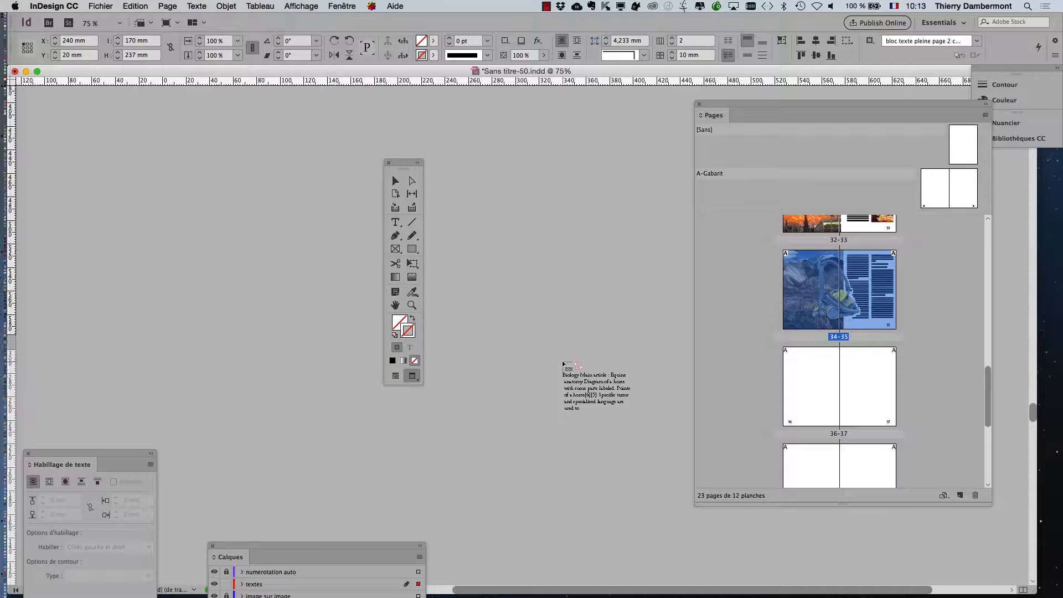
{"action": "scroll", "coordinate": [563, 364], "scroll_direction": "down", "scroll_amount": 9}
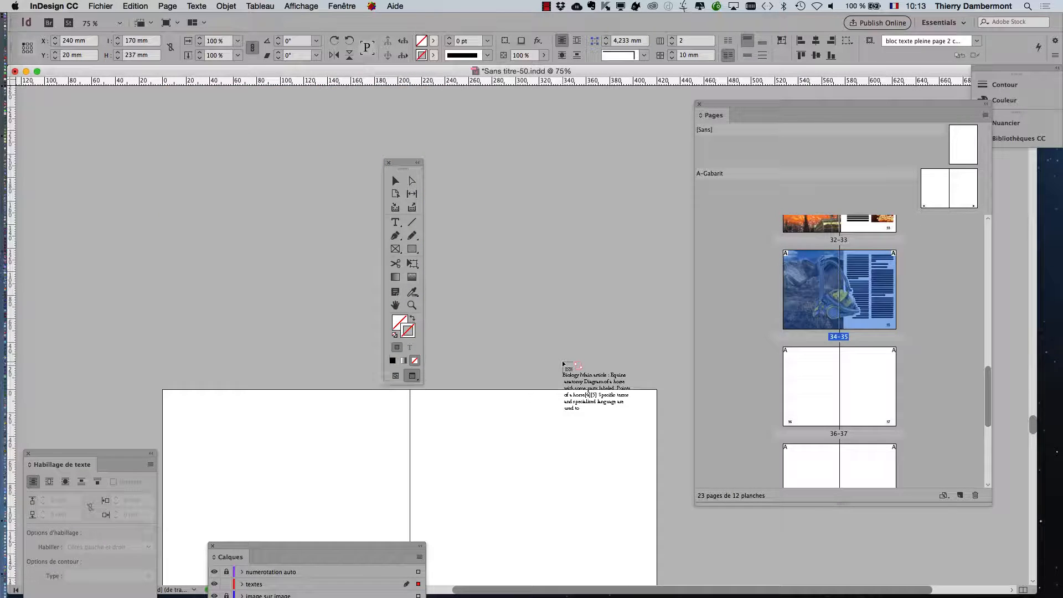
{"action": "scroll", "coordinate": [564, 364], "scroll_direction": "down", "scroll_amount": 5}
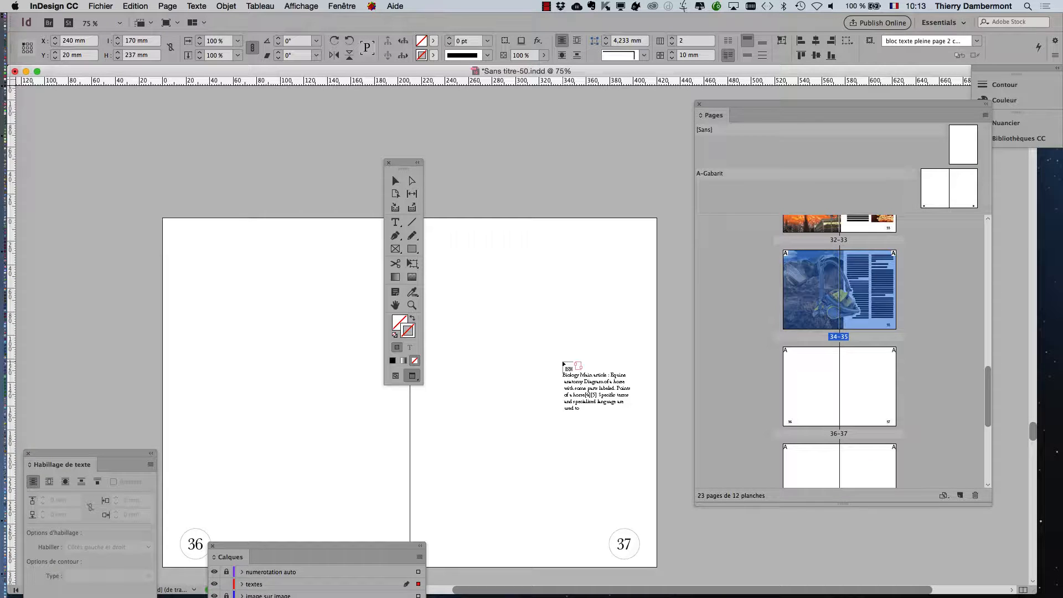
{"action": "key", "text": "w"}
{"action": "scroll", "coordinate": [564, 363], "scroll_direction": "down", "scroll_amount": 4}
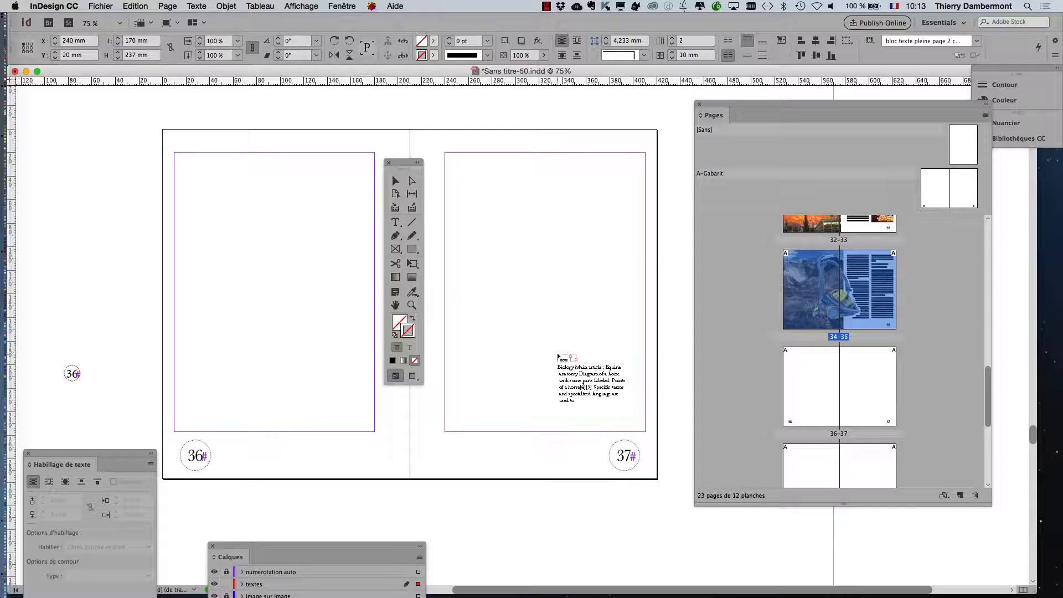
- Move the Tools panel off the spread, and flow the loaded text into the margin areas of pages 36 and 37
{"action": "left_click_drag", "start_coordinate": [407, 168], "coordinate": [93, 136]}
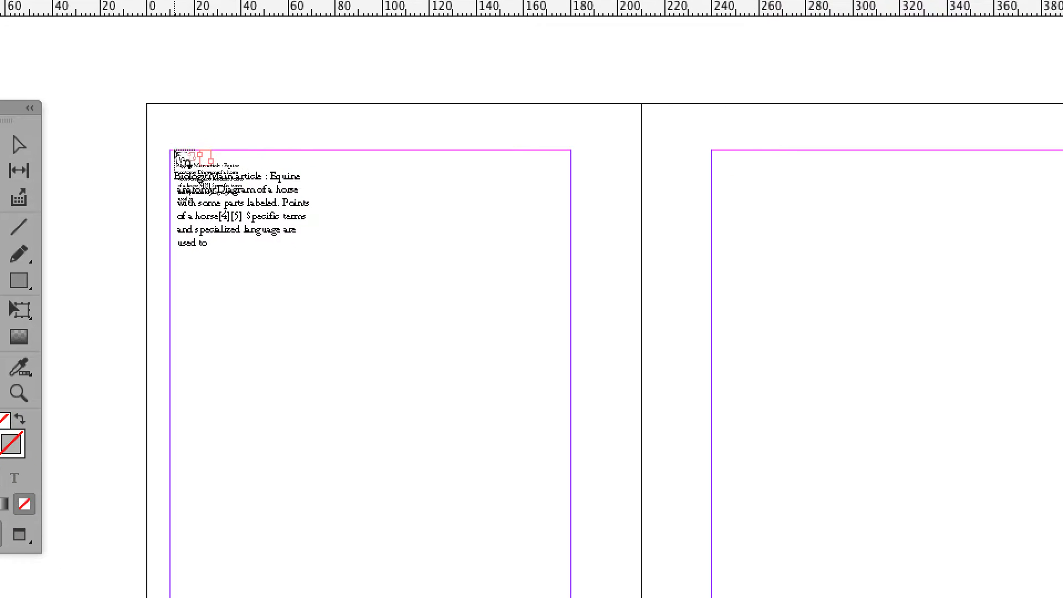
{"action": "left_click", "coordinate": [173, 154]}
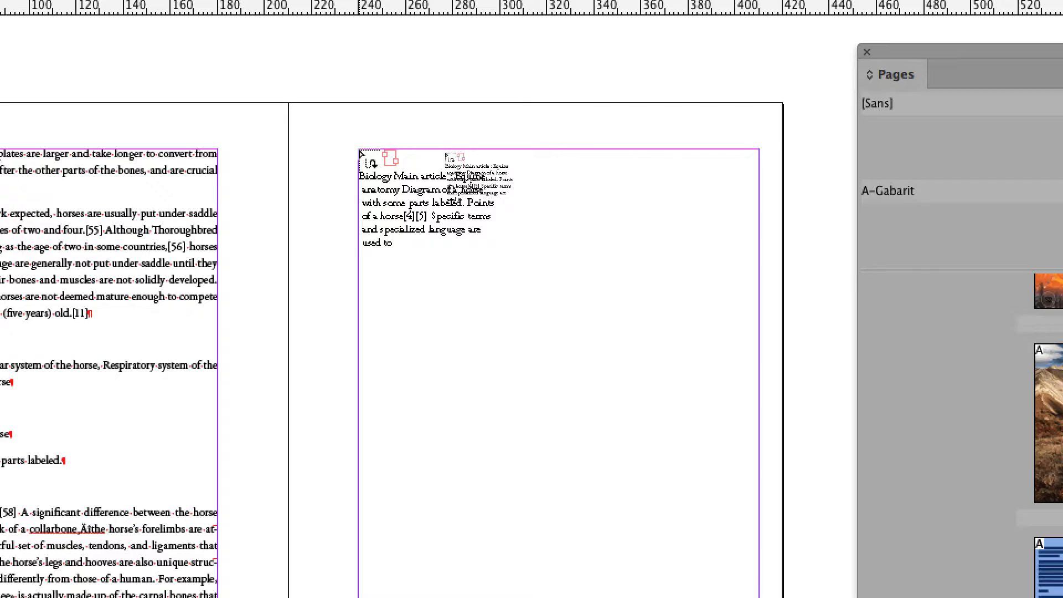
{"action": "left_click", "coordinate": [360, 154]}
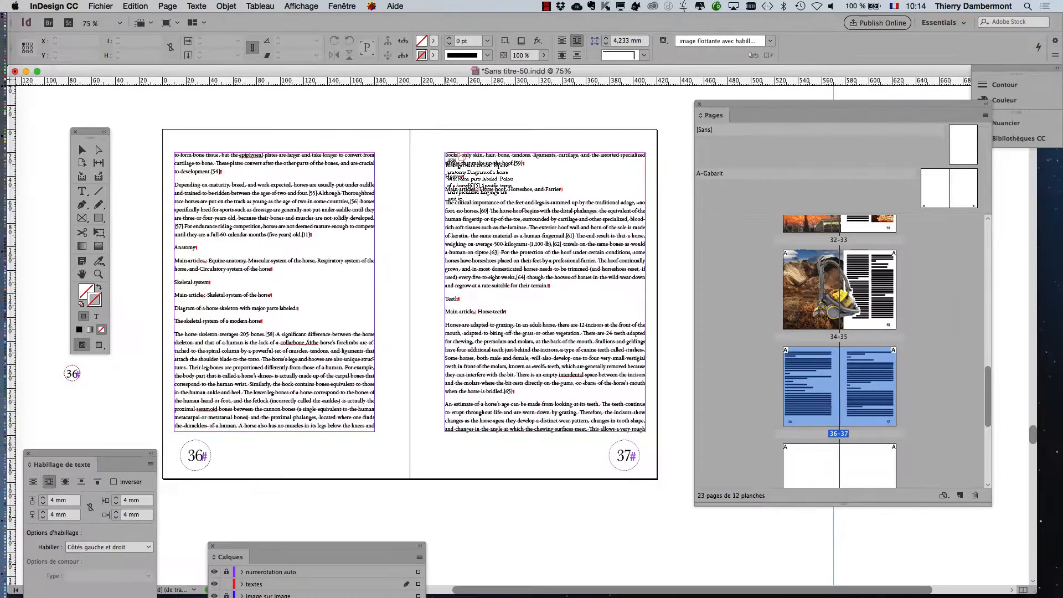
- Continue the threaded text into the margin areas of pages 38 and 39, starting each frame at the upper-left margin corner
{"action": "scroll", "coordinate": [346, 225], "scroll_direction": "down", "scroll_amount": 5}
{"action": "scroll", "coordinate": [438, 190], "scroll_direction": "down", "scroll_amount": 8}
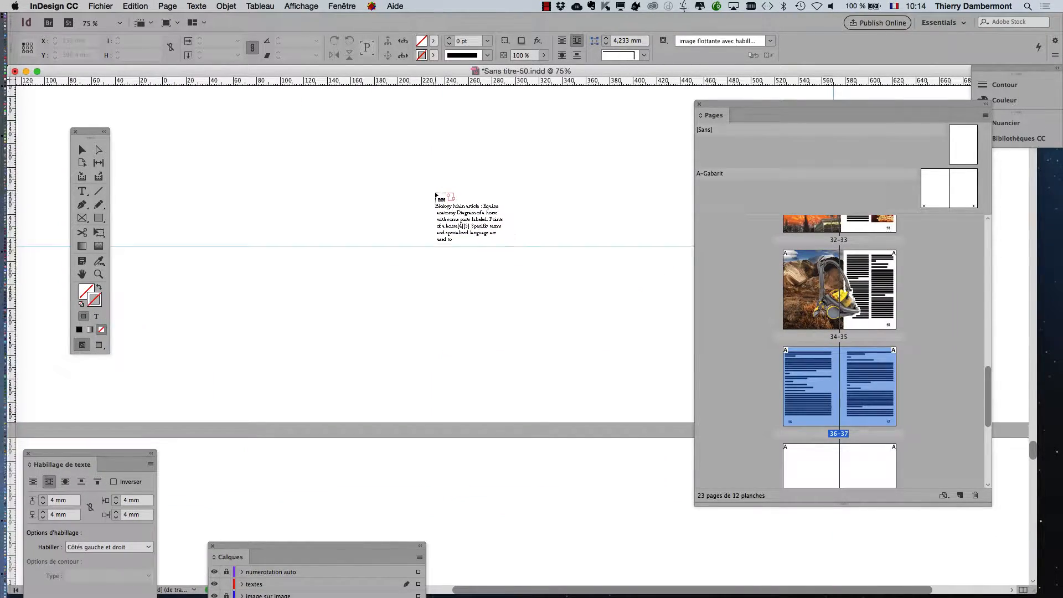
{"action": "scroll", "coordinate": [433, 198], "scroll_direction": "down", "scroll_amount": 10}
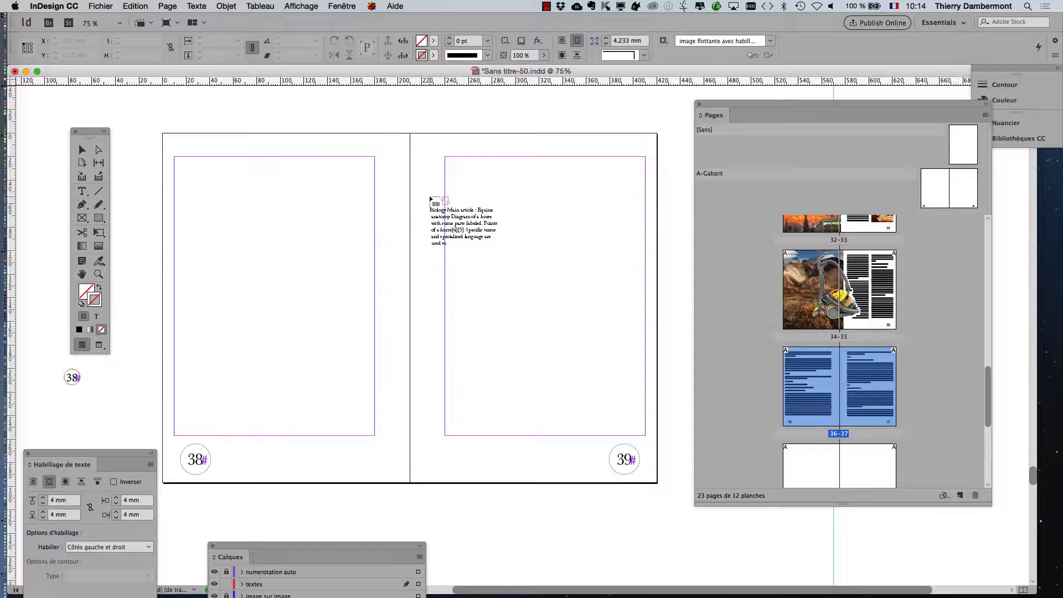
{"action": "left_click", "coordinate": [184, 161]}
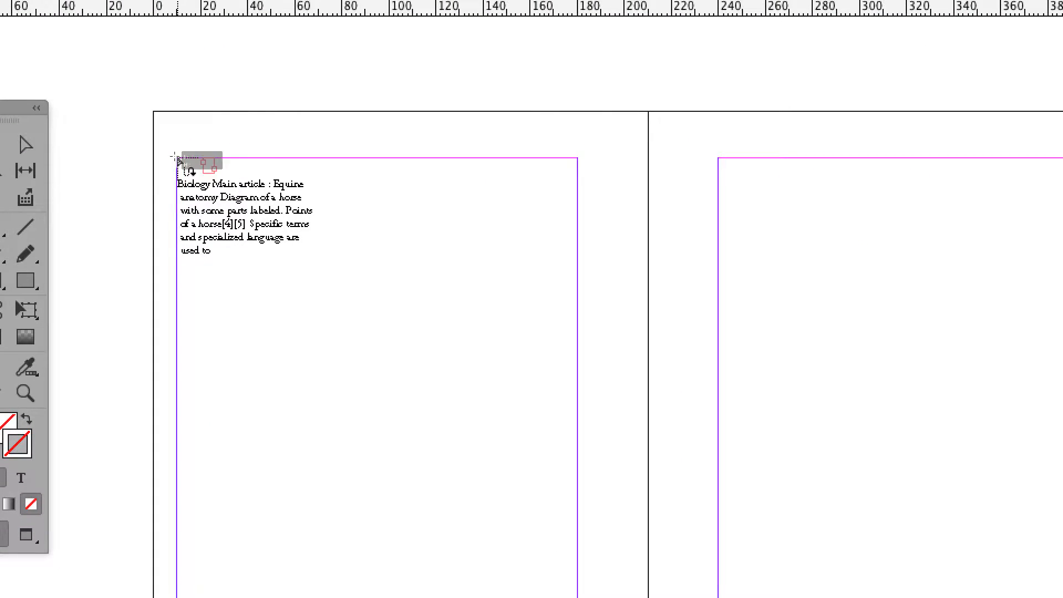
{"action": "left_click", "coordinate": [176, 163]}
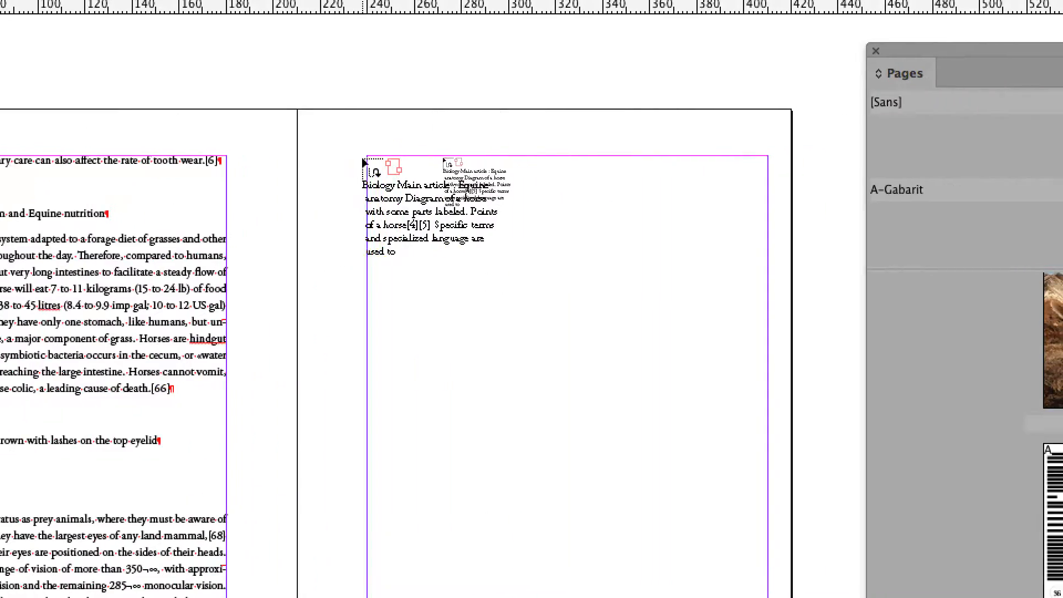
{"action": "left_click", "coordinate": [367, 162]}
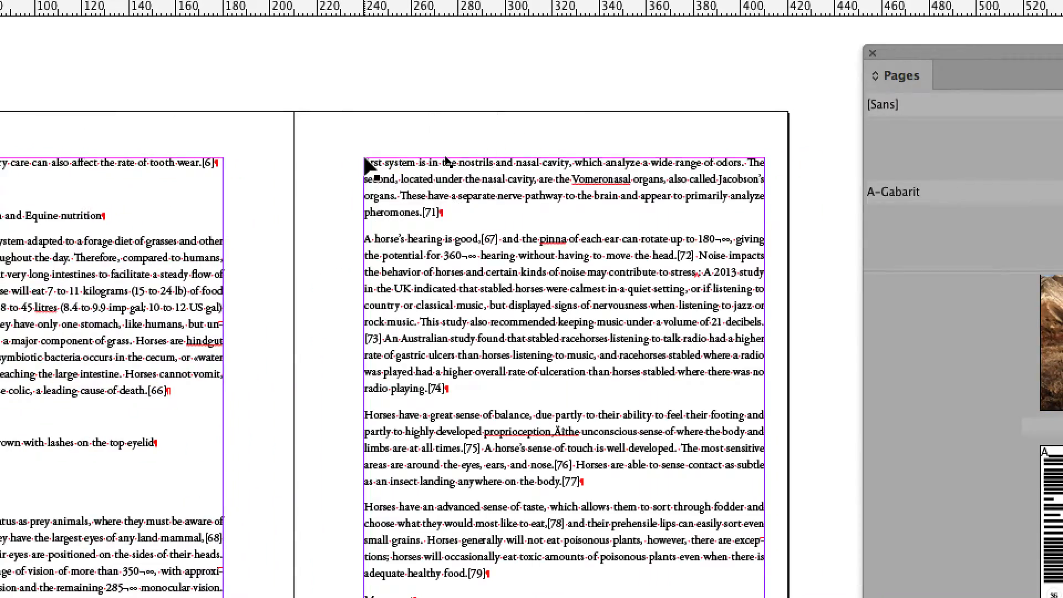
- Flow the remaining text into the margin areas of pages 40 and 41, keeping the overflow loaded in the cursor
{"action": "scroll", "coordinate": [421, 259], "scroll_direction": "down", "scroll_amount": 8}
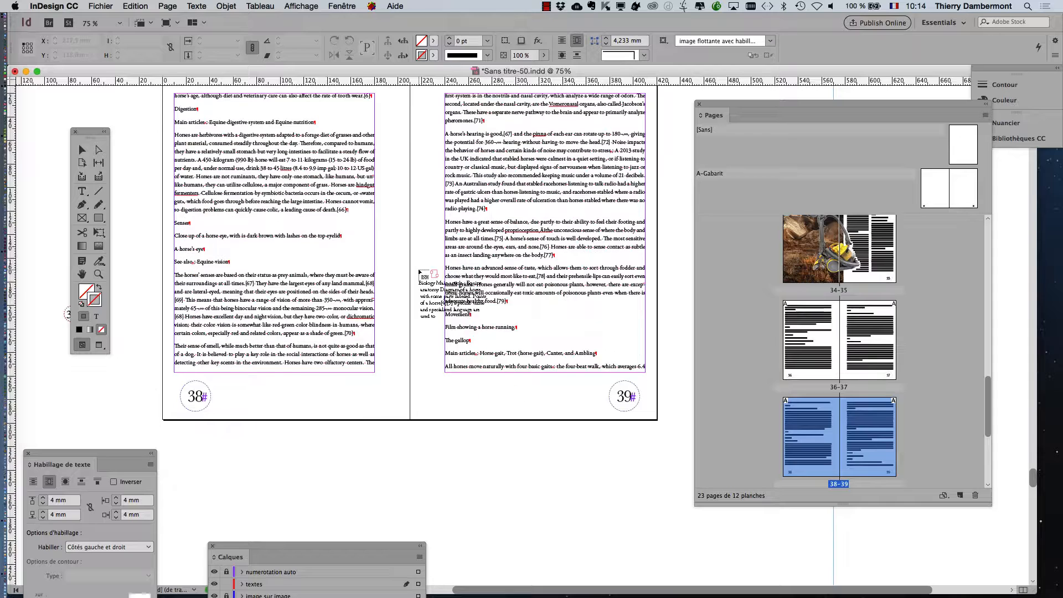
{"action": "scroll", "coordinate": [417, 274], "scroll_direction": "down", "scroll_amount": 10}
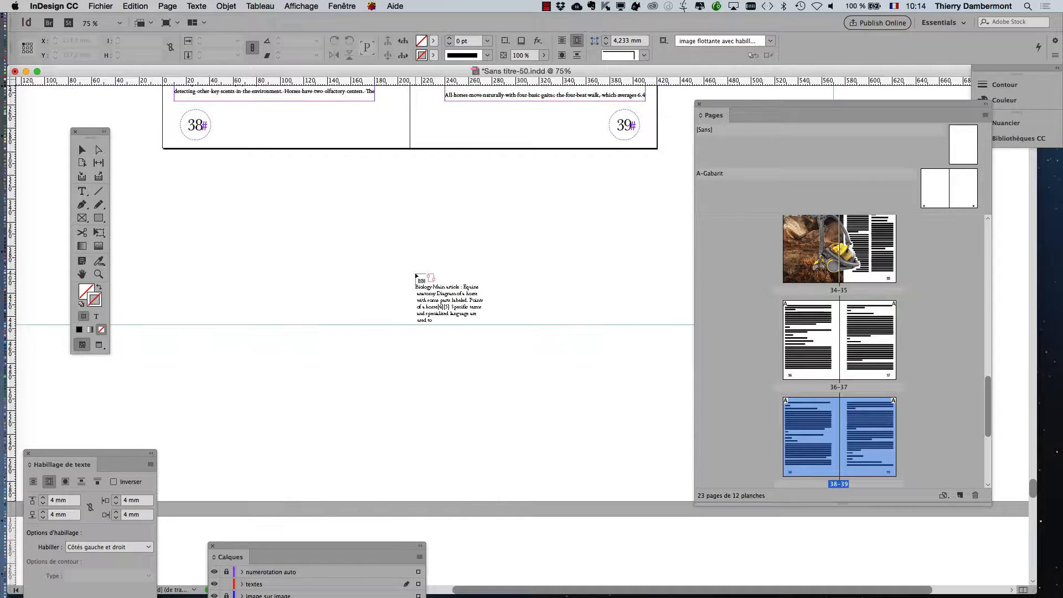
{"action": "scroll", "coordinate": [416, 276], "scroll_direction": "down", "scroll_amount": 10}
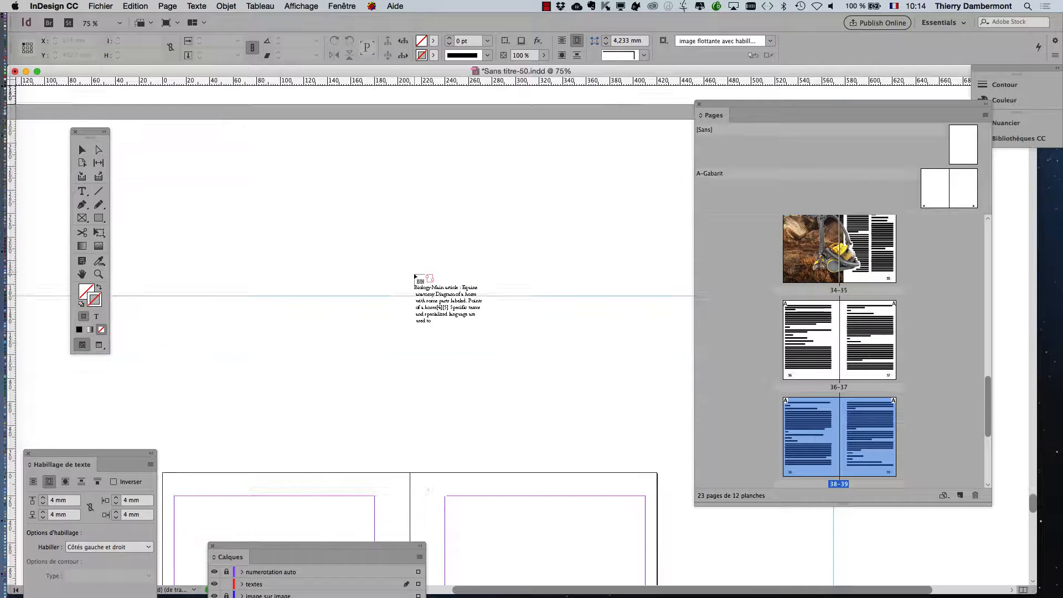
{"action": "scroll", "coordinate": [202, 316], "scroll_direction": "down", "scroll_amount": 3}
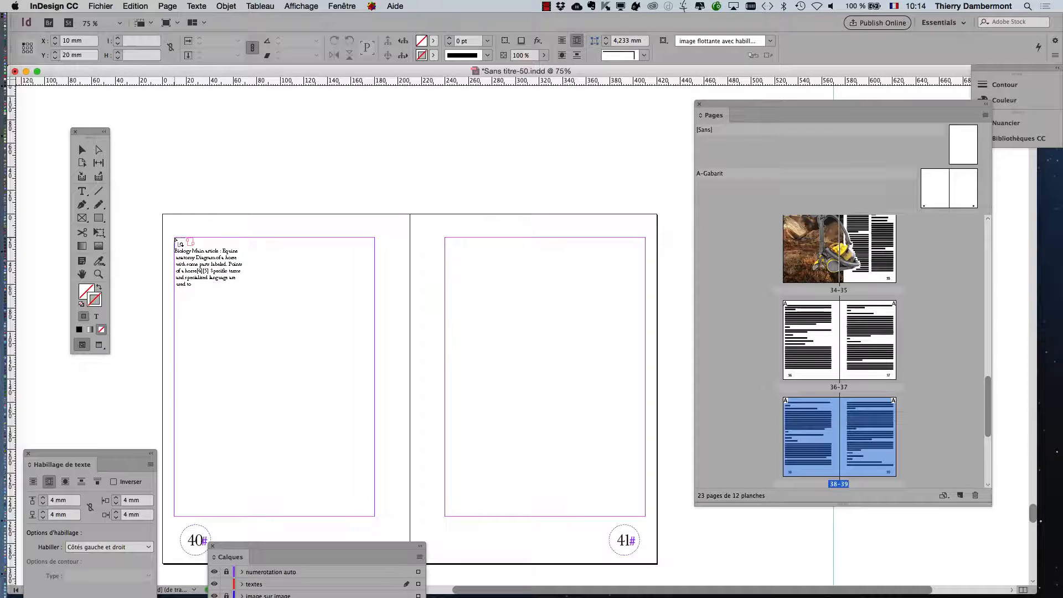
{"action": "left_click", "coordinate": [176, 241]}
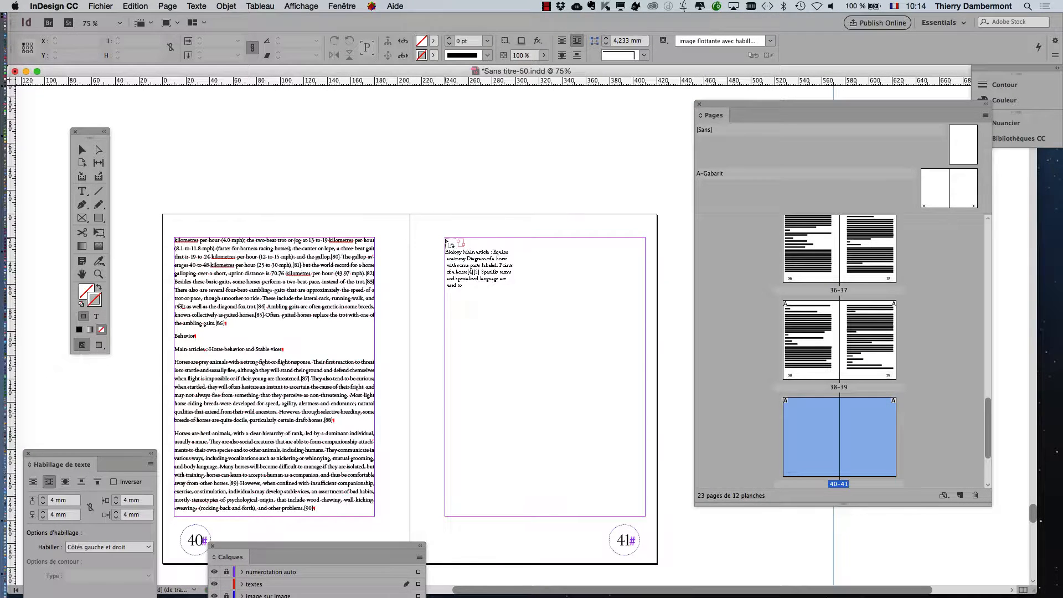
{"action": "left_click", "coordinate": [447, 241]}
- Flow the loaded text into the margin areas of the last spread, pages 42 and 43
{"action": "scroll", "coordinate": [463, 299], "scroll_direction": "down", "scroll_amount": 15}
{"action": "scroll", "coordinate": [463, 299], "scroll_direction": "down", "scroll_amount": 15}
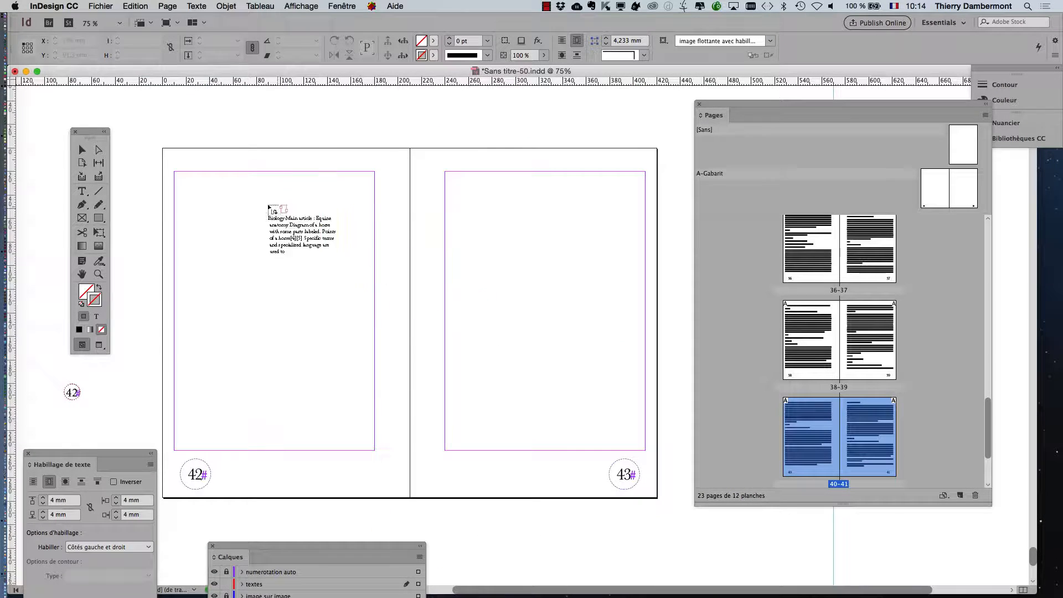
{"action": "left_click", "coordinate": [176, 174]}
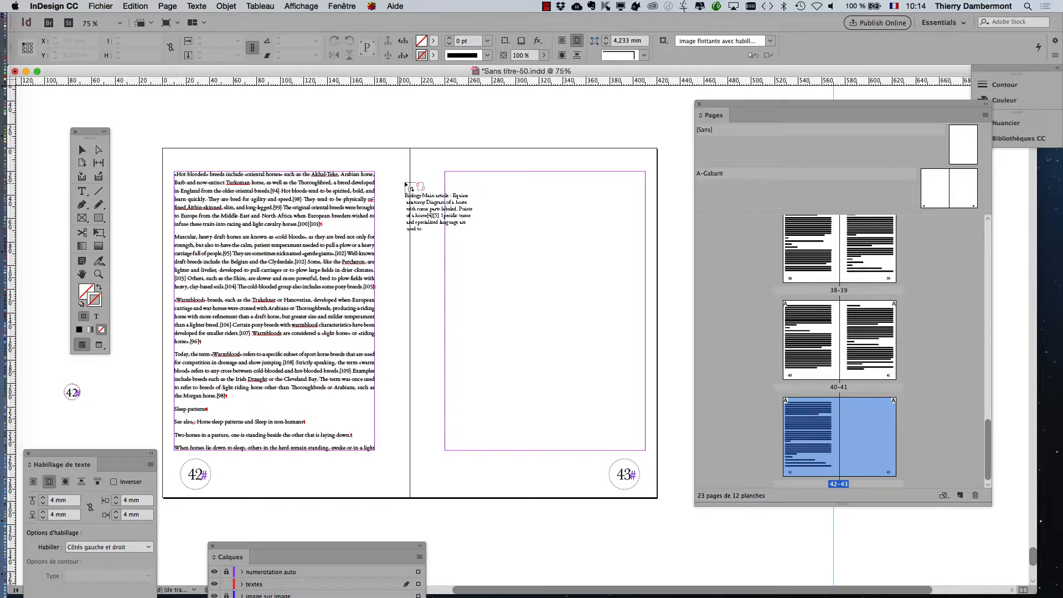
{"action": "left_click", "coordinate": [447, 175]}
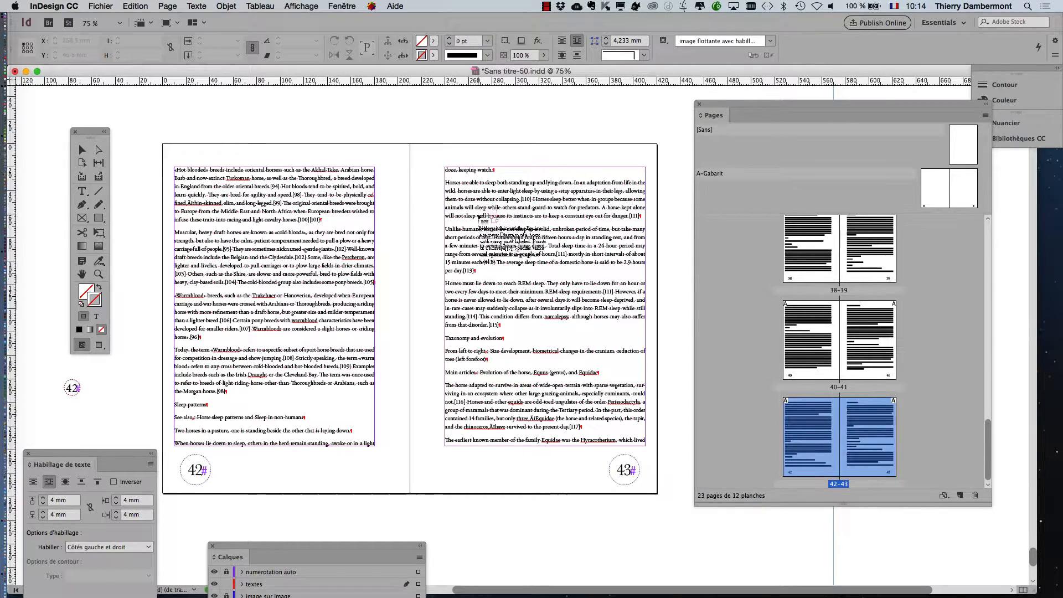
- Make the Pages panel narrower and taller, and move it clear of page 43
{"action": "scroll", "coordinate": [476, 220], "scroll_direction": "down", "scroll_amount": 8}
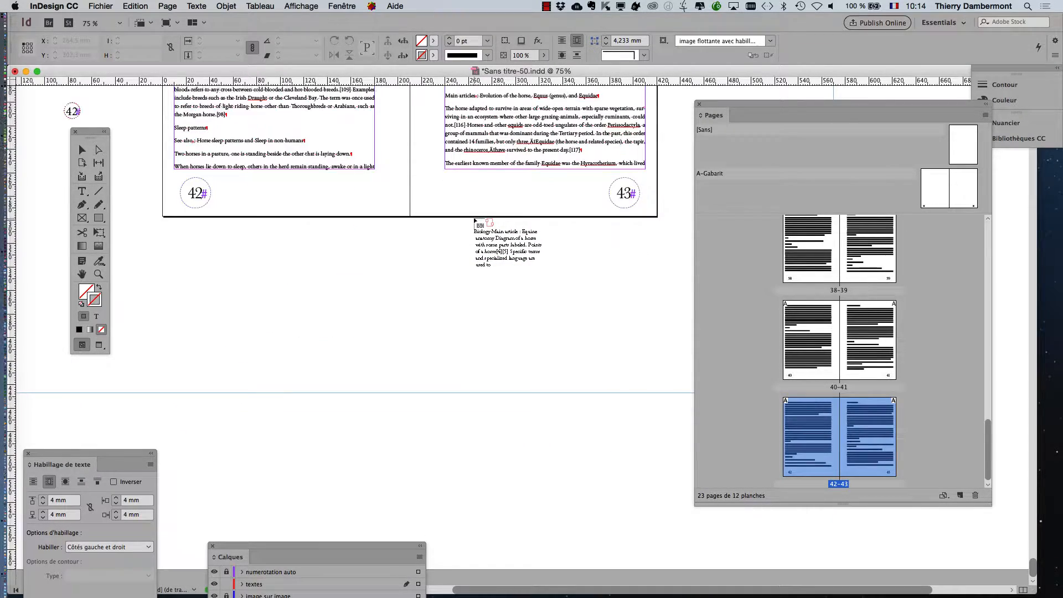
{"action": "scroll", "coordinate": [475, 222], "scroll_direction": "up", "scroll_amount": 8}
{"action": "scroll", "coordinate": [477, 257], "scroll_direction": "up", "scroll_amount": 1}
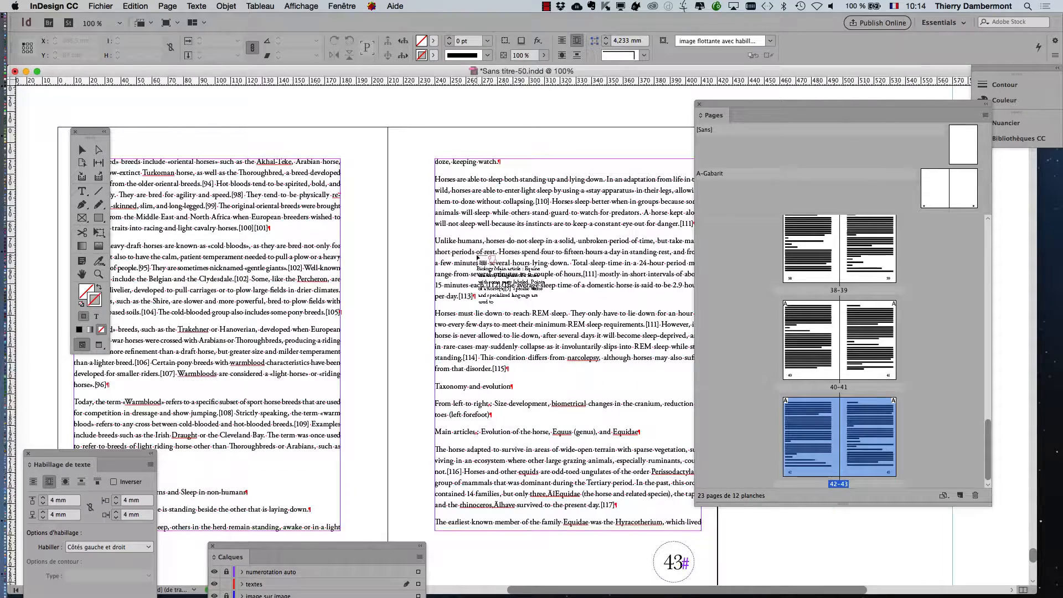
{"action": "scroll", "coordinate": [477, 259], "scroll_direction": "up", "scroll_amount": 1}
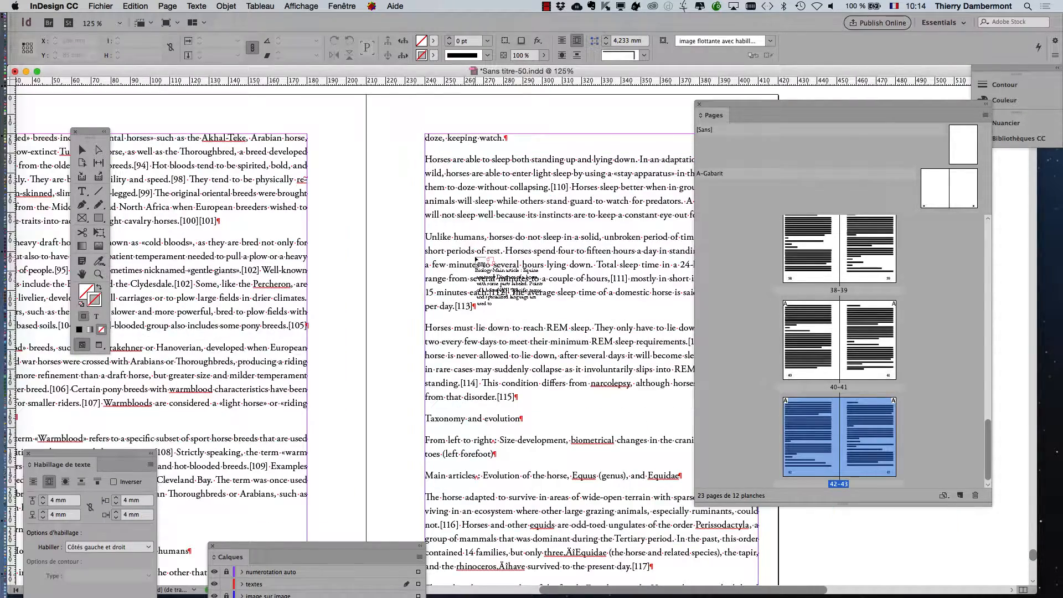
{"action": "scroll", "coordinate": [476, 259], "scroll_direction": "up", "scroll_amount": 1}
{"action": "scroll", "coordinate": [477, 258], "scroll_direction": "down", "scroll_amount": 1}
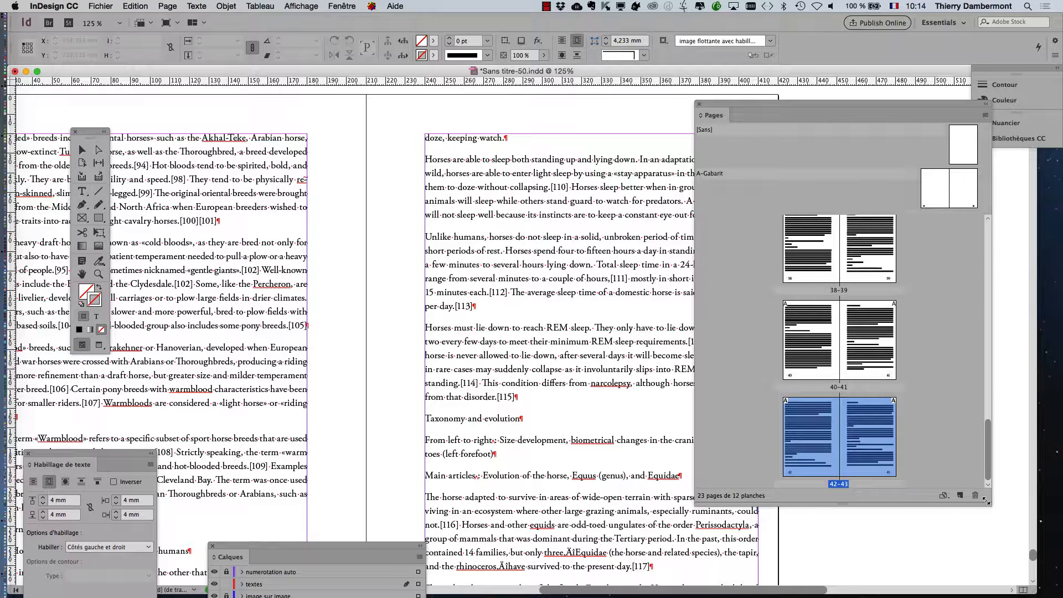
{"action": "left_click_drag", "start_coordinate": [985, 500], "coordinate": [885, 536]}
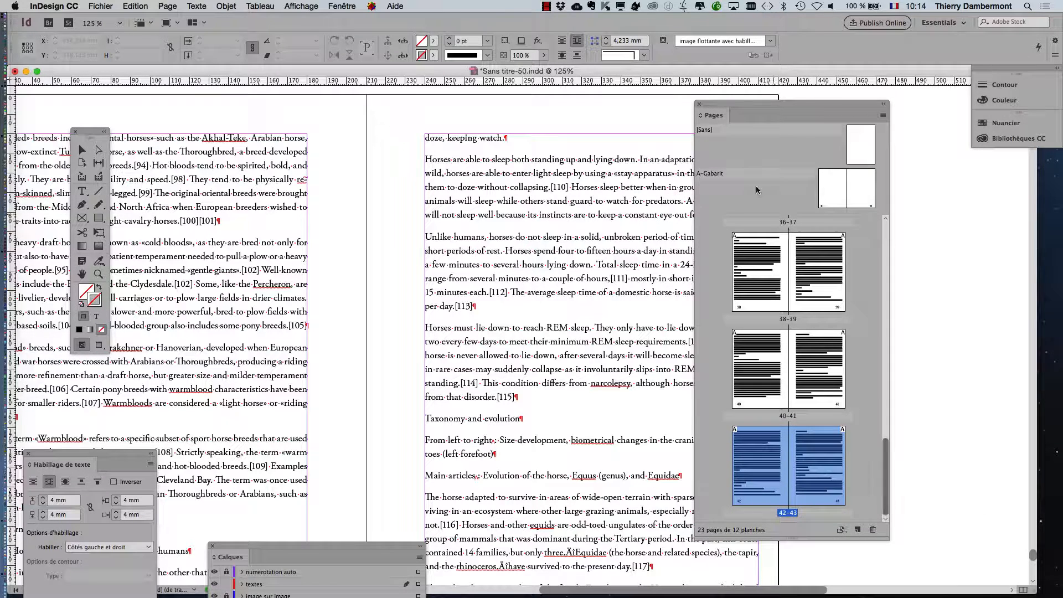
{"action": "left_click_drag", "start_coordinate": [756, 104], "coordinate": [857, 113]}
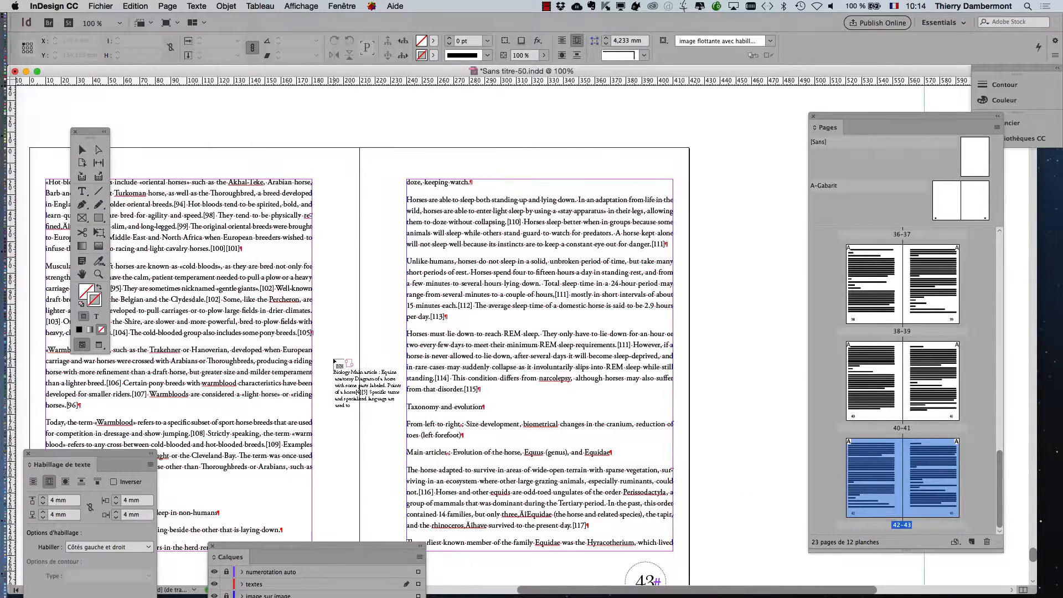
- Release the loaded overset text by switching to the Selection tool, and view the whole spread 42-43 at 50%
{"action": "key", "text": "super+minus"}
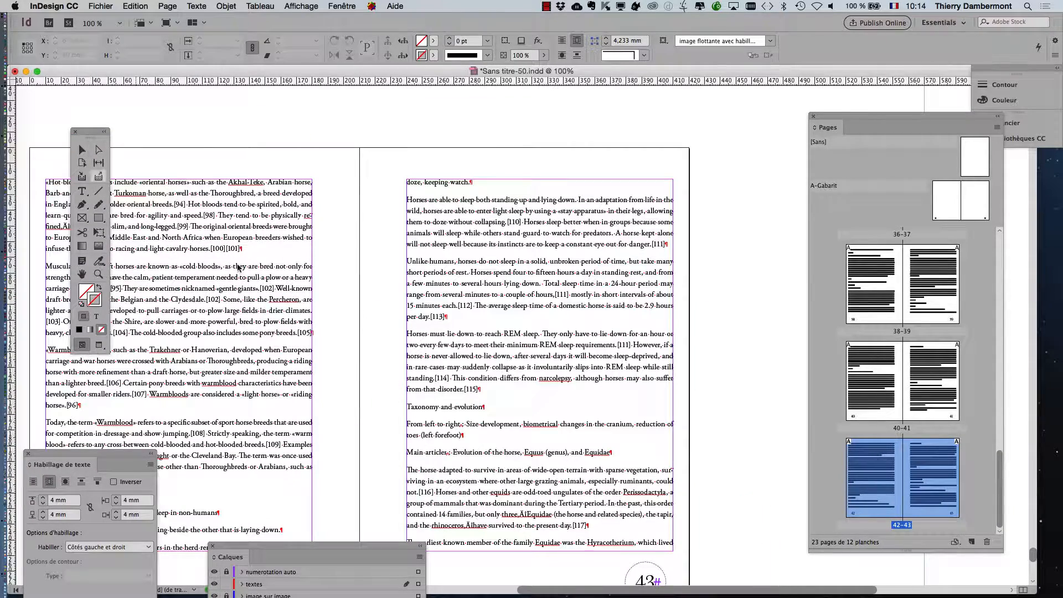
{"action": "scroll", "coordinate": [238, 268], "scroll_direction": "down", "scroll_amount": 4}
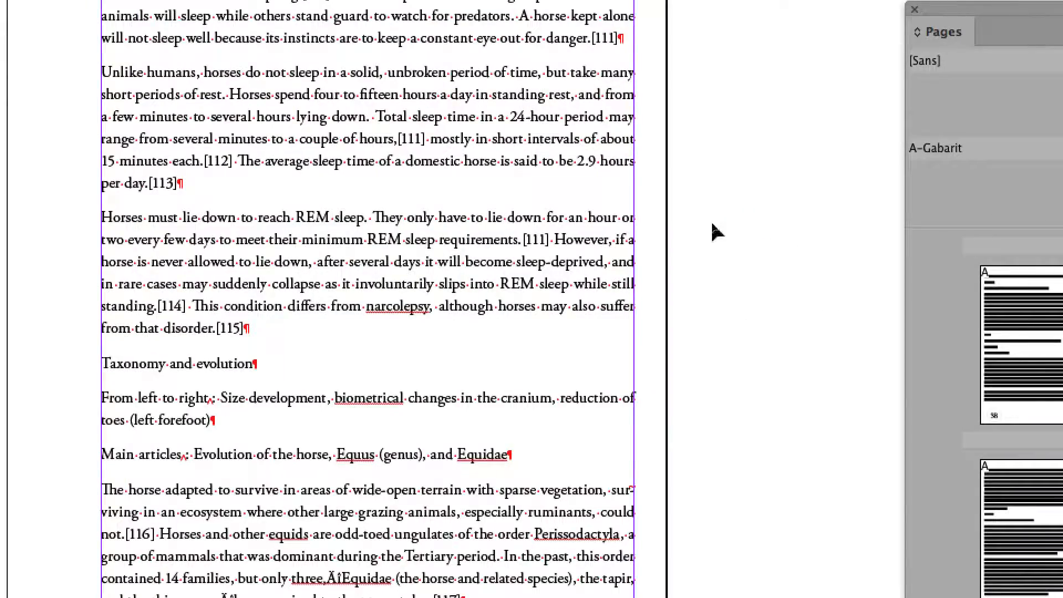
{"action": "left_click", "coordinate": [712, 226]}
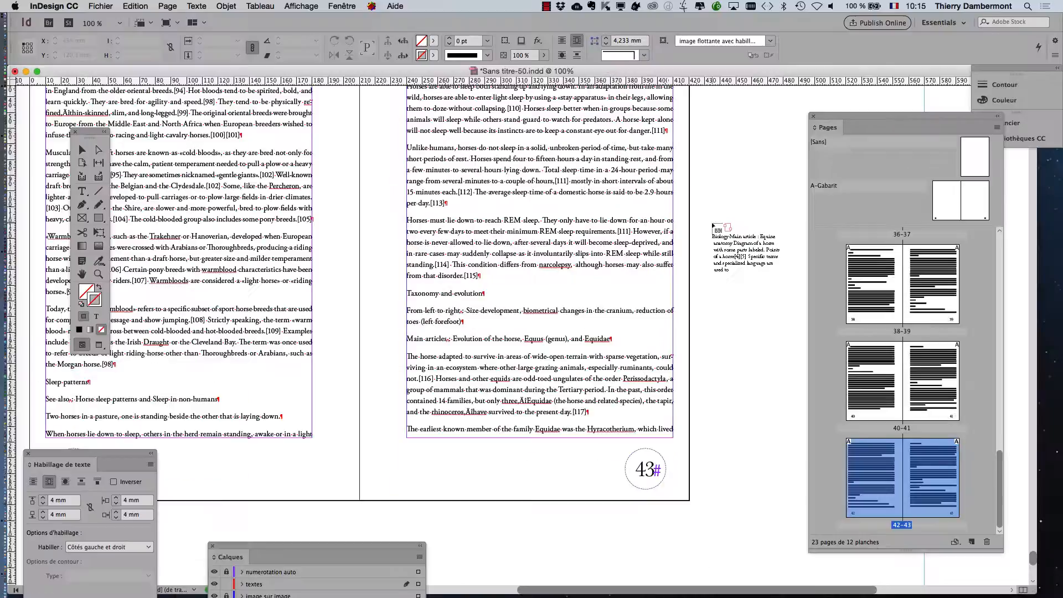
{"action": "left_click", "coordinate": [85, 152]}
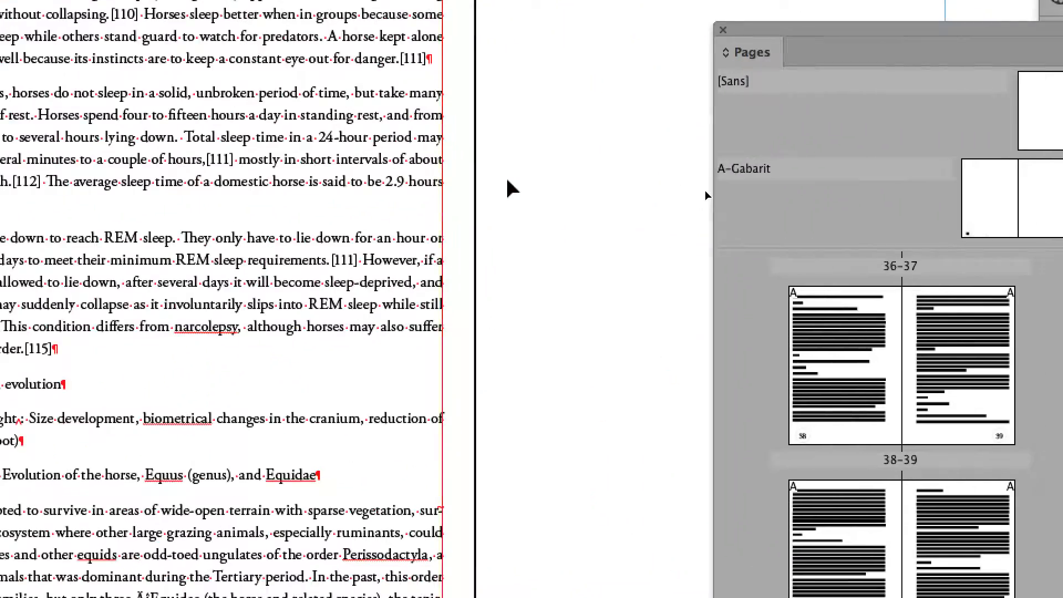
{"action": "key", "text": "super+minus"}
{"action": "key", "text": "super+minus"}
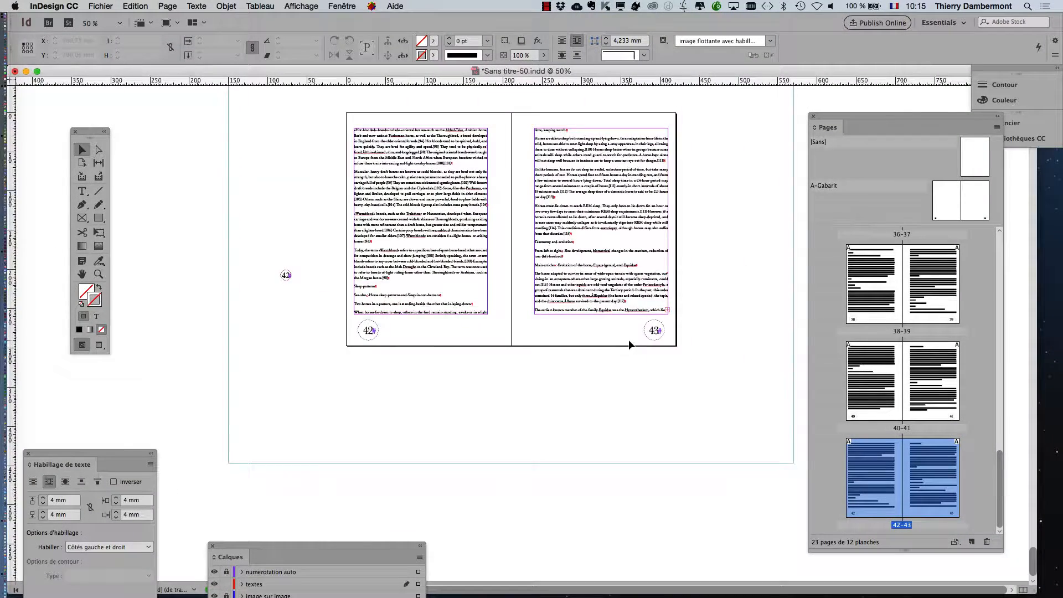
- Save the document under the new name Sans titre-51.indd in the same folder as the original
{"action": "scroll", "coordinate": [630, 343], "scroll_direction": "up", "scroll_amount": 10}
{"action": "scroll", "coordinate": [621, 335], "scroll_direction": "up", "scroll_amount": 5}
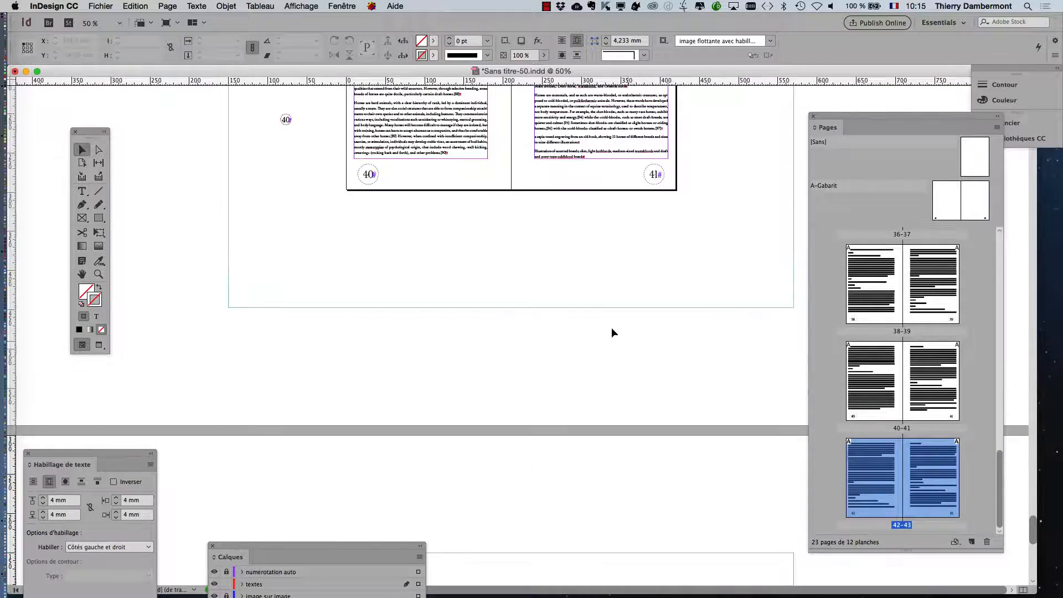
{"action": "left_click", "coordinate": [100, 6]}
{"action": "left_click", "coordinate": [128, 91]}
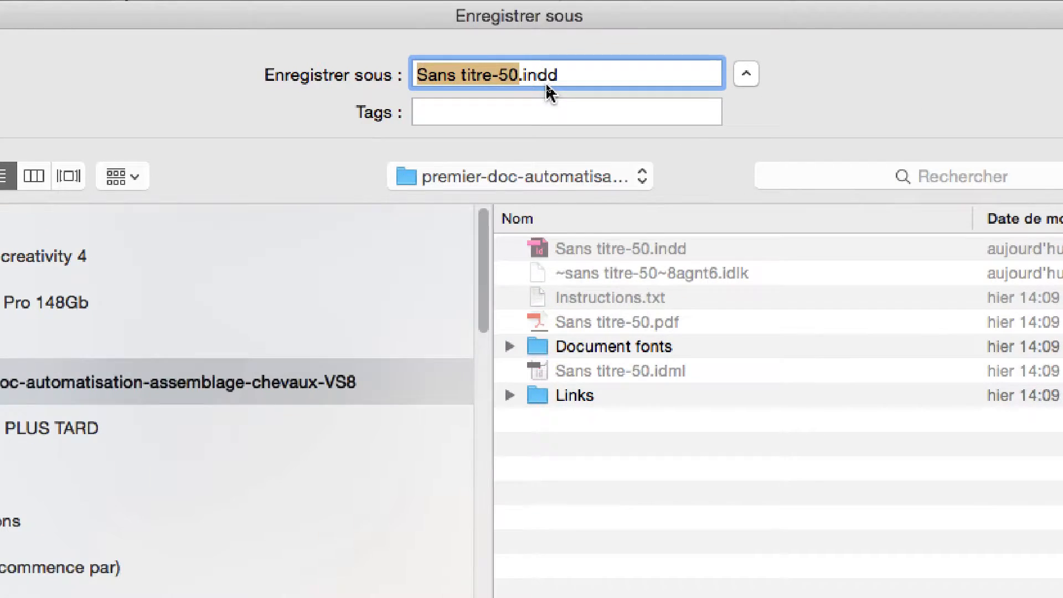
{"action": "left_click", "coordinate": [536, 76]}
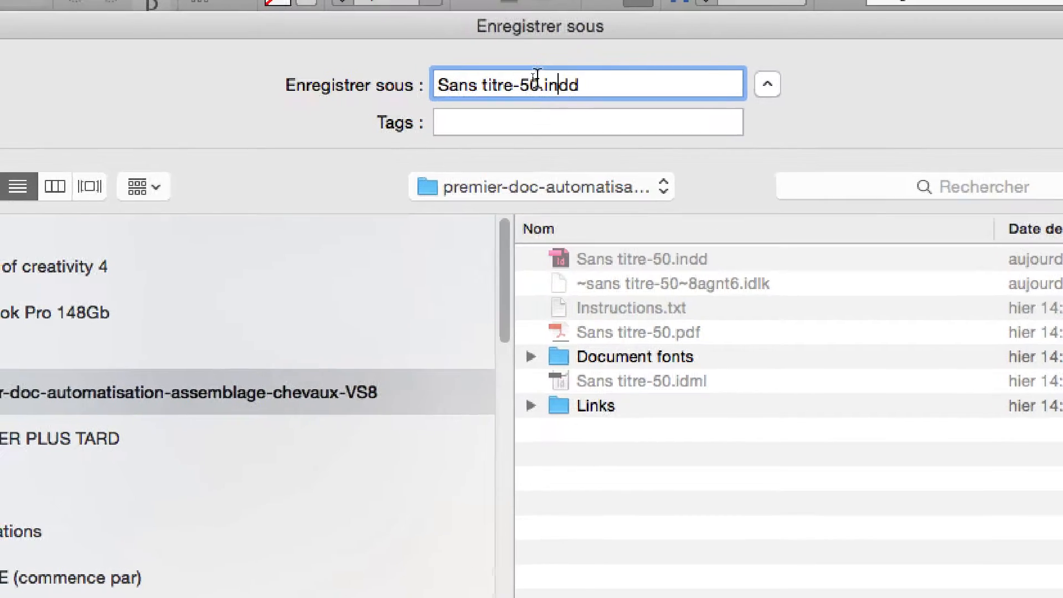
{"action": "left_click_drag", "start_coordinate": [520, 76], "coordinate": [510, 77]}
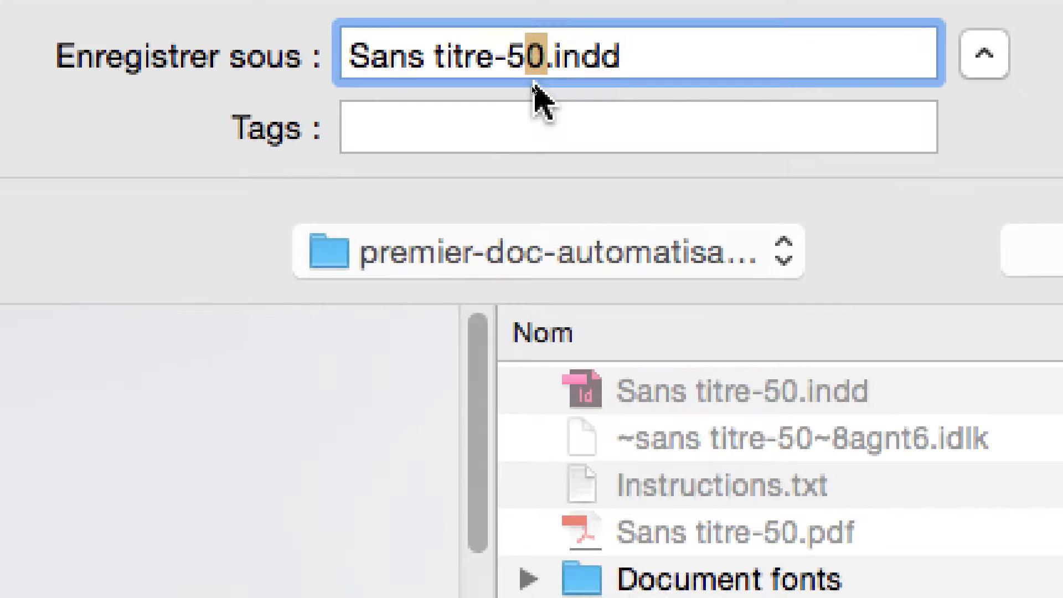
{"action": "type", "text": "1"}
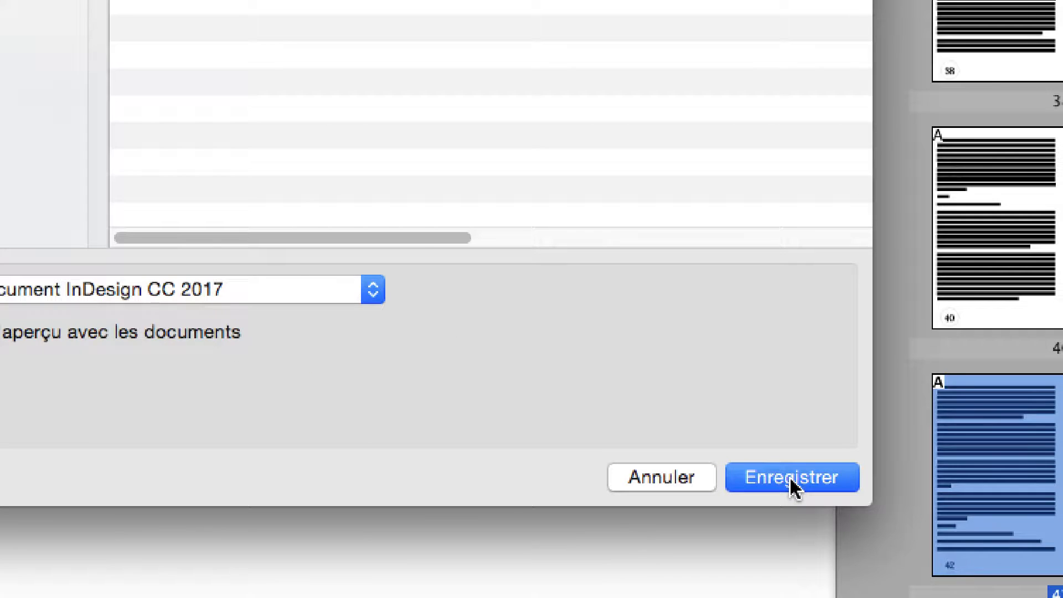
{"action": "left_click", "coordinate": [792, 482]}
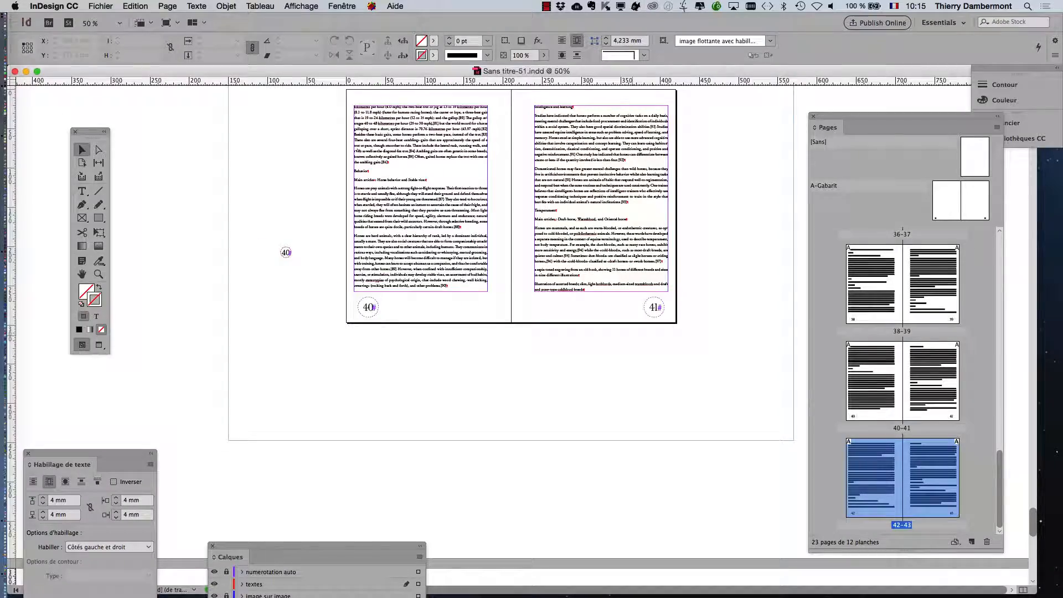
- Look back through the text-filled spreads from pages 40-41 to pages 36-37
{"action": "scroll", "coordinate": [632, 335], "scroll_direction": "up", "scroll_amount": 1}
{"action": "scroll", "coordinate": [512, 222], "scroll_direction": "up", "scroll_amount": 1}
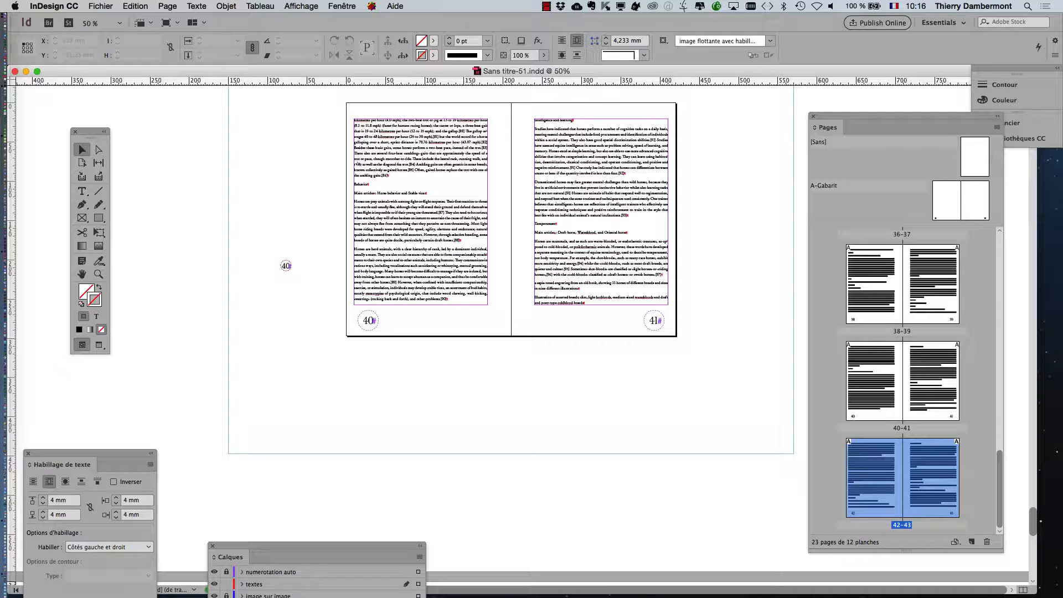
{"action": "scroll", "coordinate": [511, 277], "scroll_direction": "up", "scroll_amount": 15}
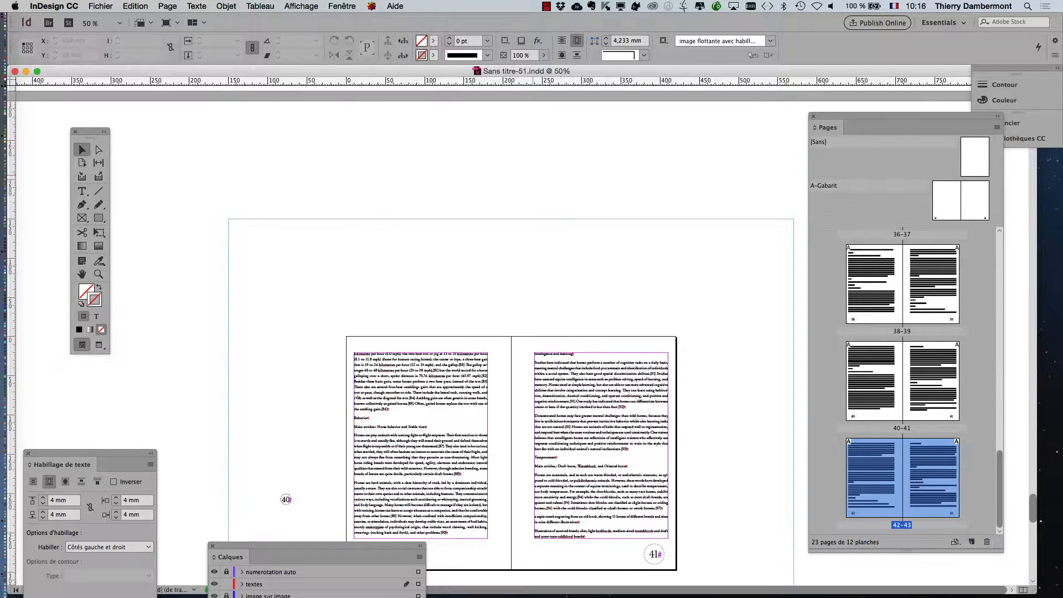
{"action": "scroll", "coordinate": [511, 332], "scroll_direction": "up", "scroll_amount": 6}
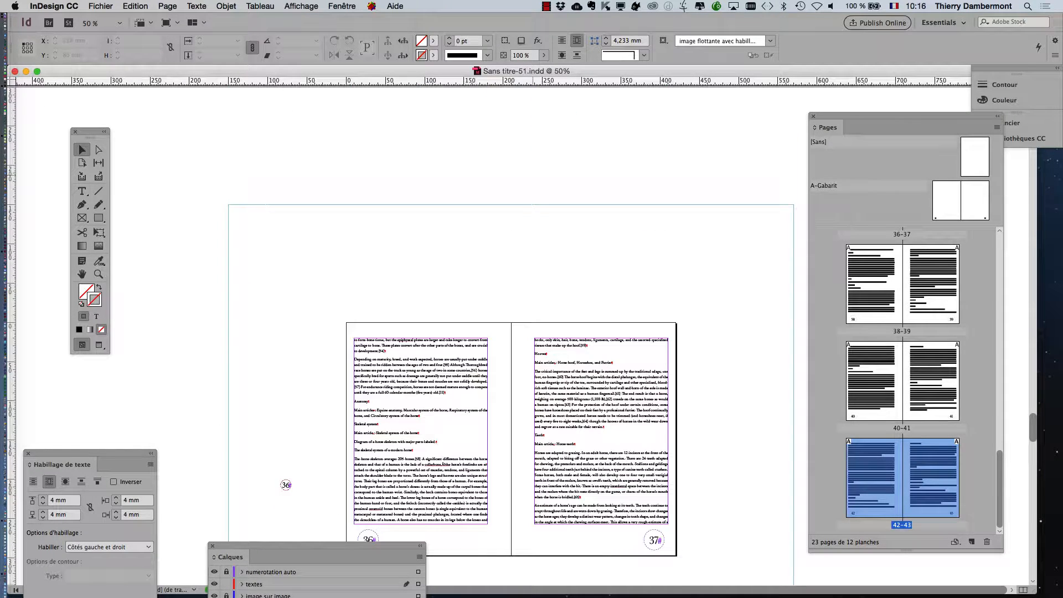